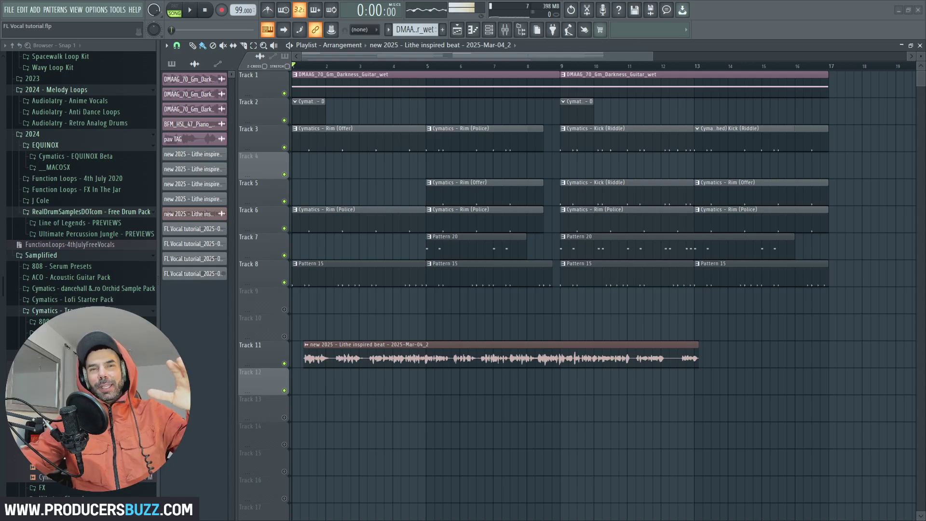
Step: Play the arrangement from the start to hear the unprocessed vocal over the beat, and stop playback
left_click(191, 11)
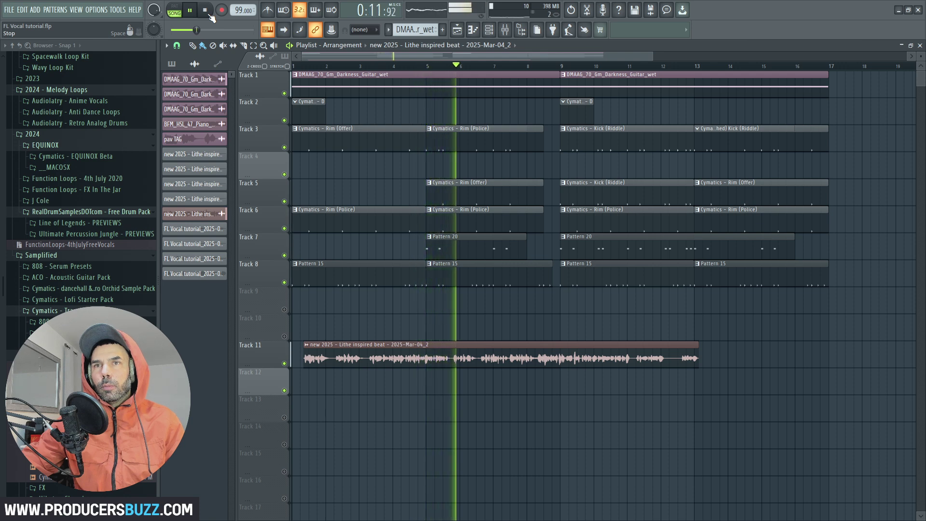
left_click(210, 14)
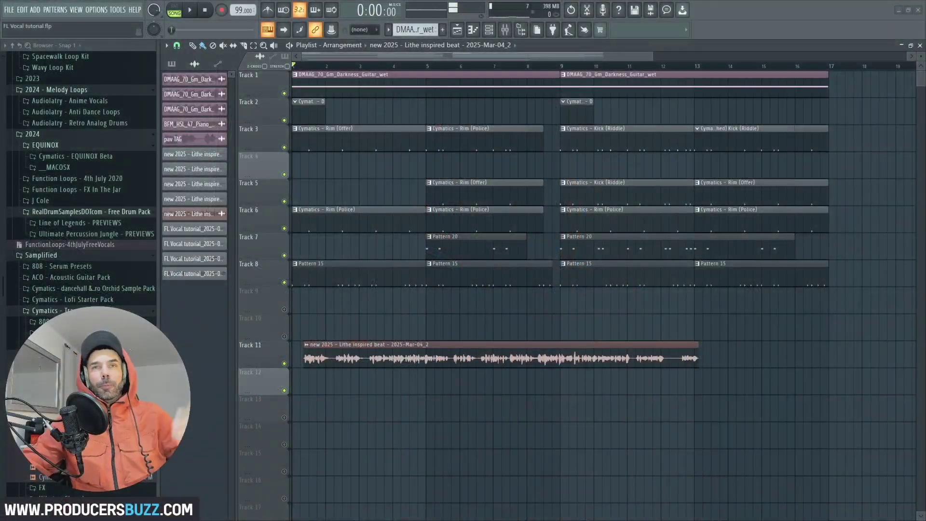
Step: Inspect the Track 11 vocal clip's mixer routing and review the Main Effect RAP, Reverb, RAP Backing Vocals and AD LIBS mixer tracks
double_click(444, 344)
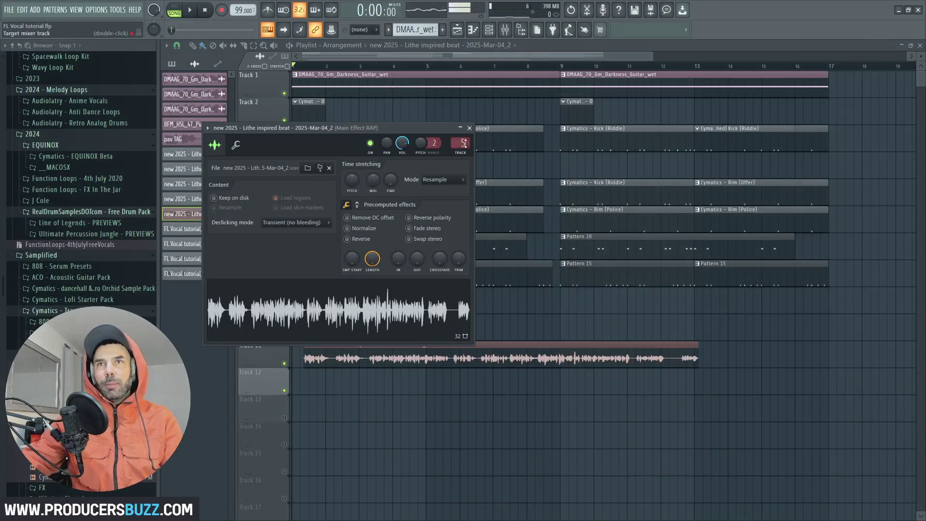
key("F9")
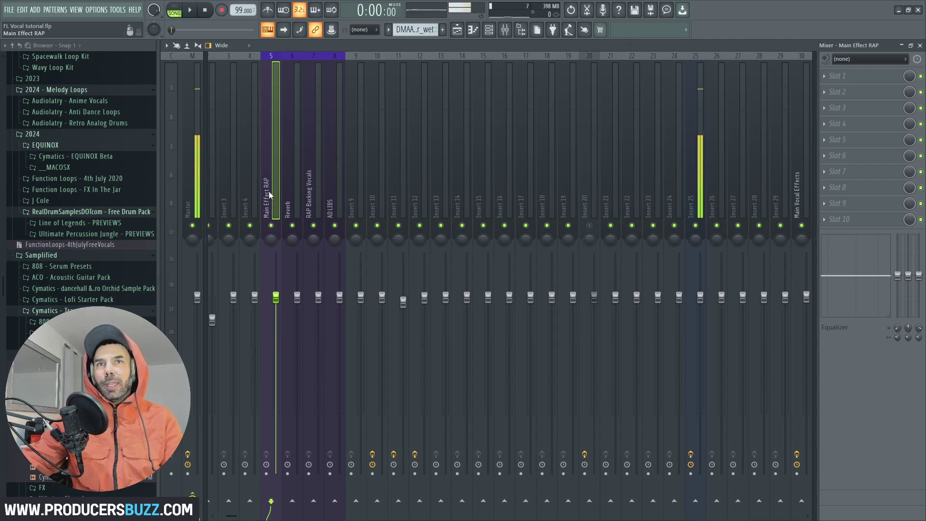
left_click(295, 191)
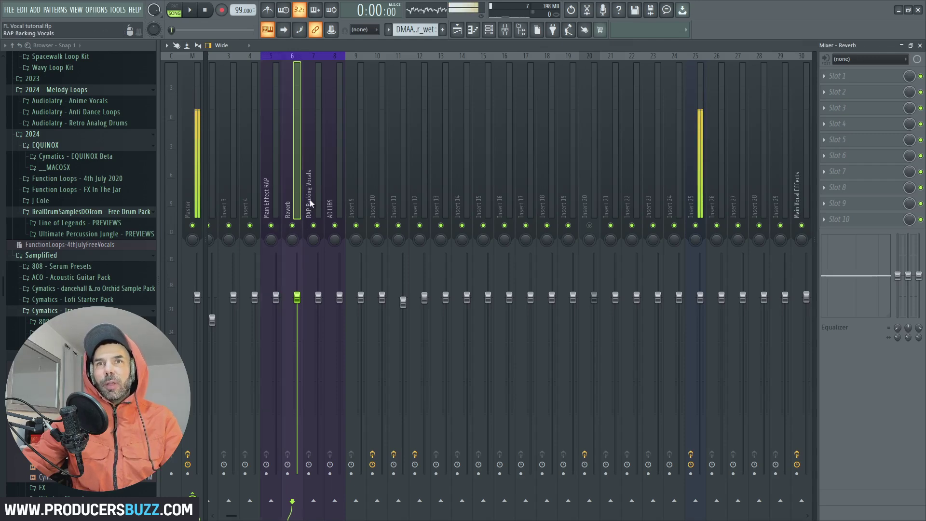
left_click(312, 192)
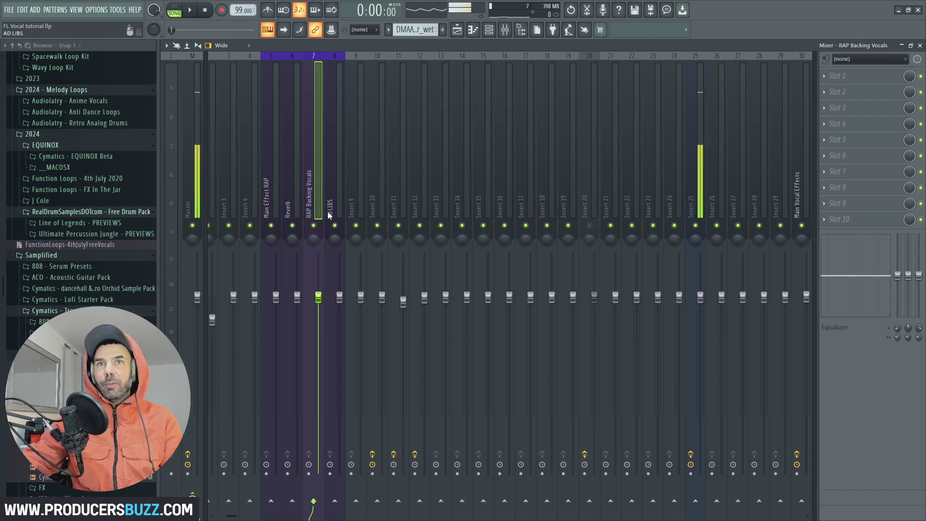
left_click(335, 227)
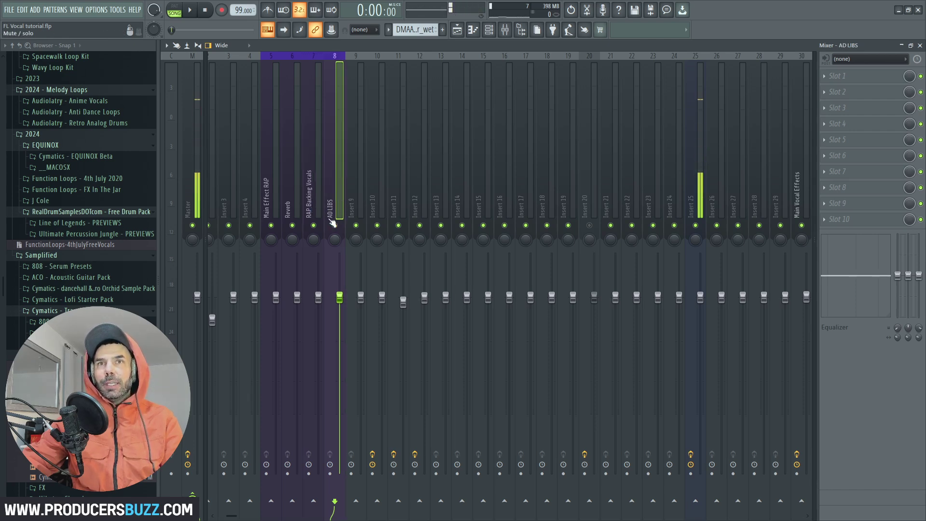
Step: Load Fruity Multiband Compressor in the first effect slot of the Main Effect RAP track and apply its Vocal preset
left_click(278, 192)
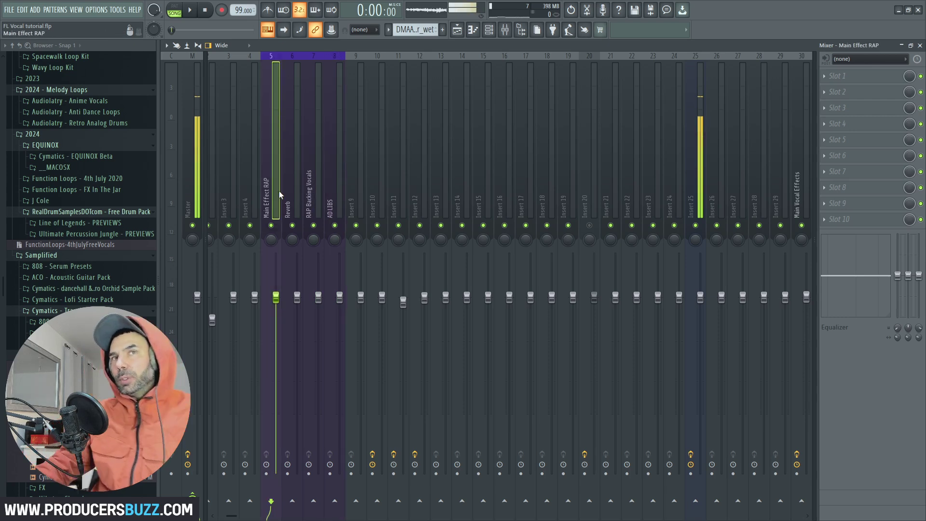
left_click(825, 76)
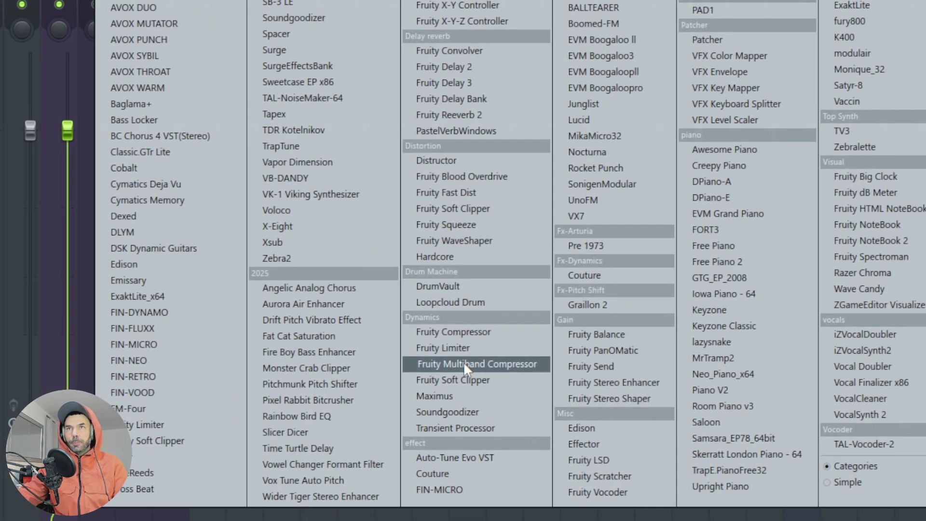
left_click(464, 365)
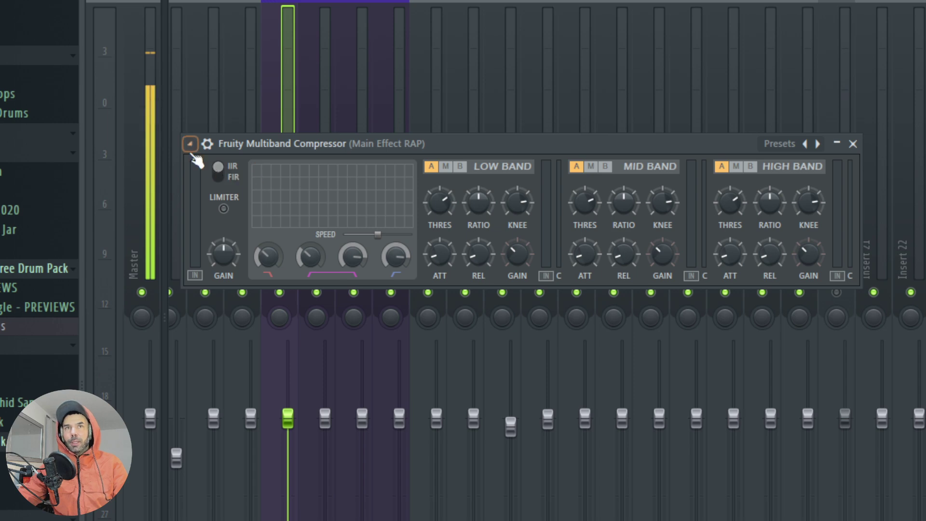
left_click(190, 144)
mouse_move(212, 209)
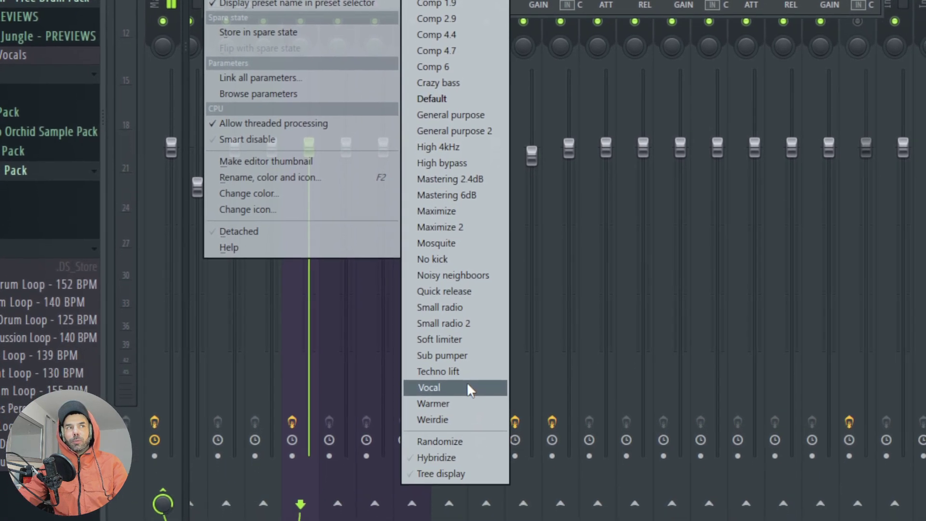
left_click(468, 389)
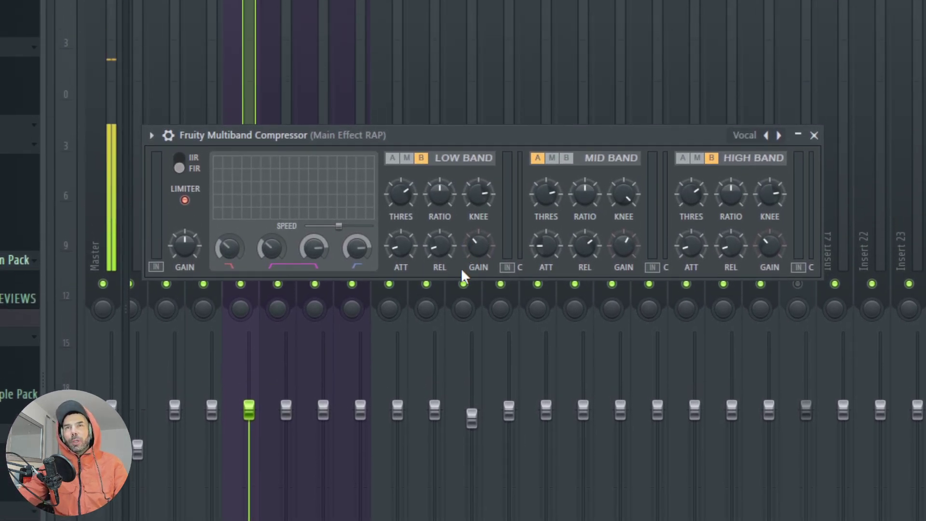
Step: Slightly lower the low-band and mid-band gains in Fruity Multiband Compressor and close the plugin
left_click_drag(627, 241, 626, 245)
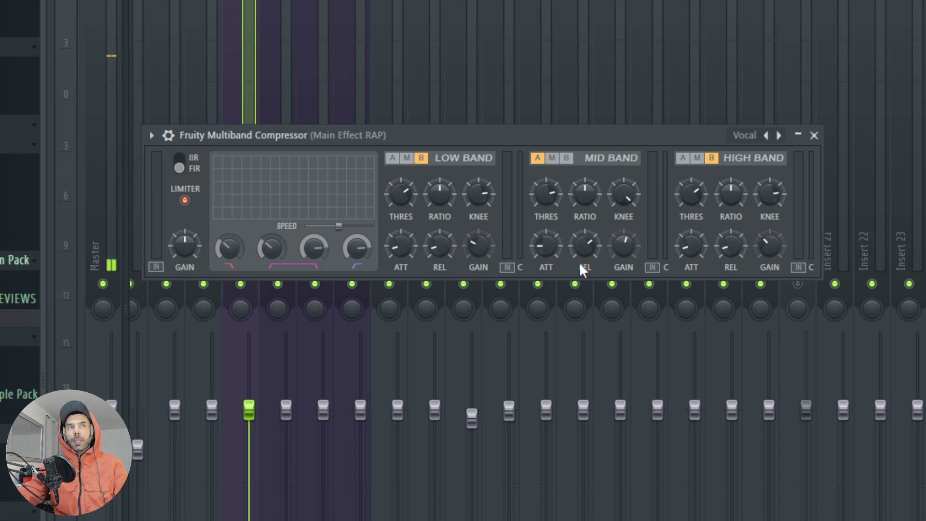
left_click(814, 136)
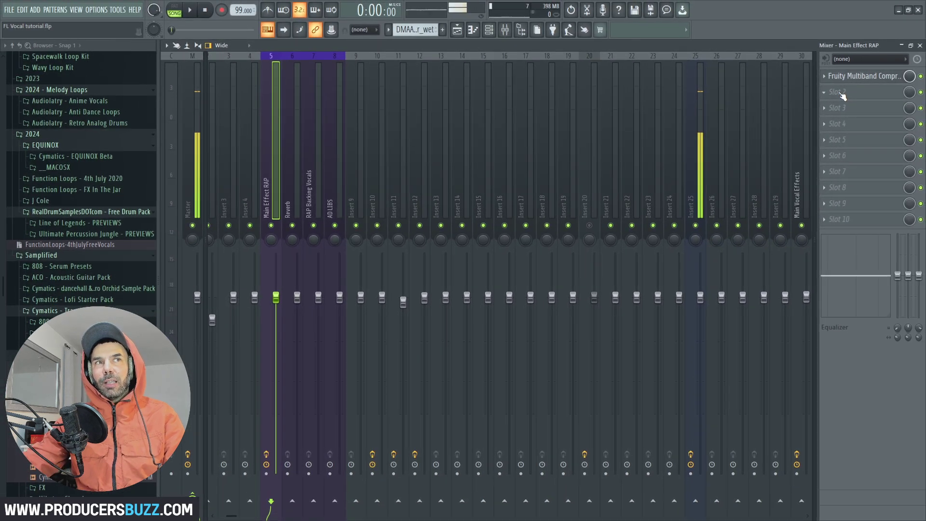
Step: Load Fruity Limiter in the second effect slot of the Main Effect RAP track
left_click(842, 95)
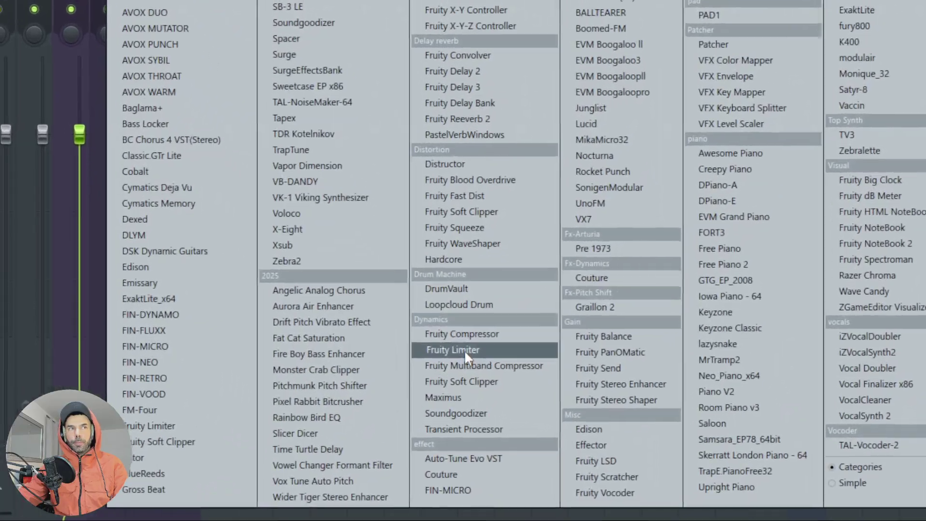
left_click(464, 350)
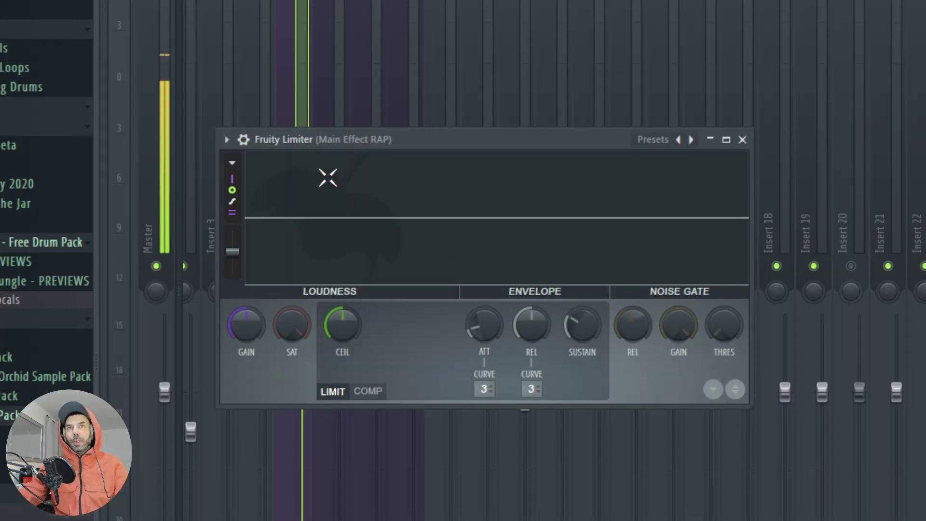
Step: Lower Fruity Limiter's compressor threshold and its limiter ceiling for the main vocal
left_click(371, 393)
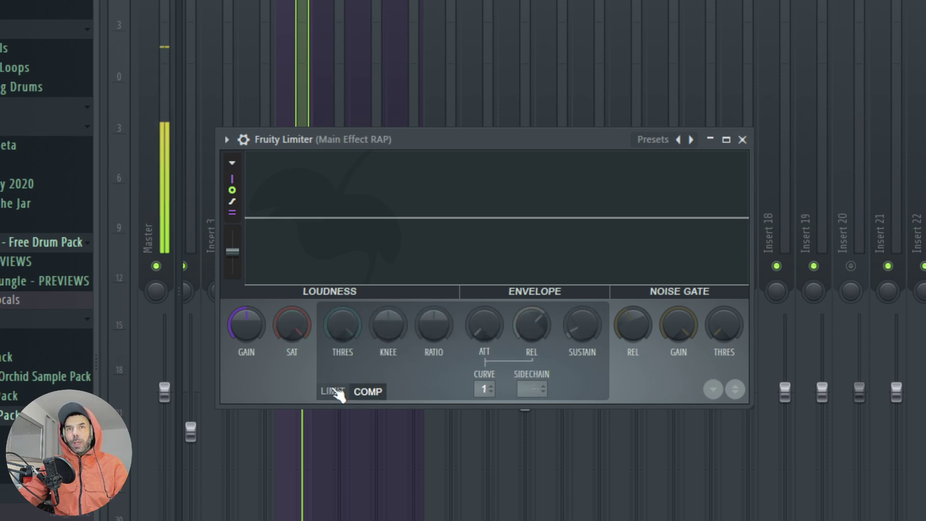
left_click(338, 391)
left_click(382, 396)
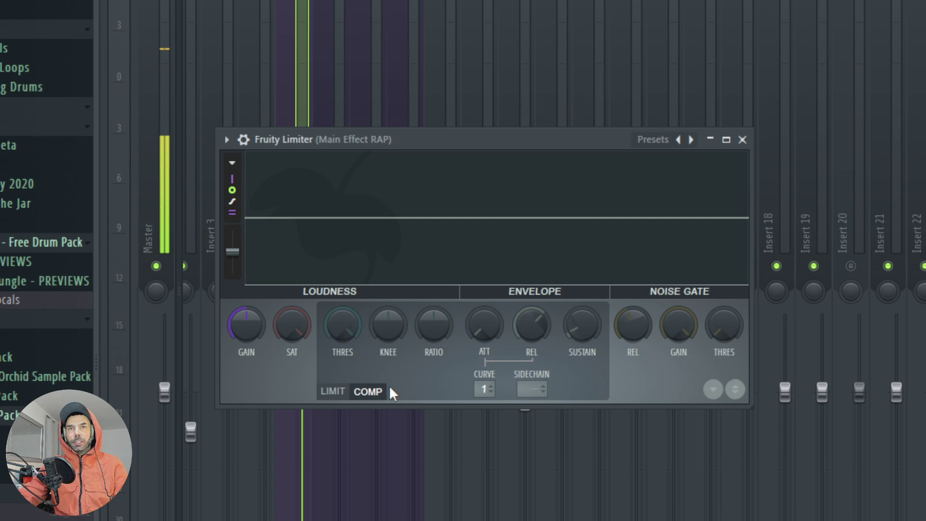
left_click_drag(349, 338, 349, 357)
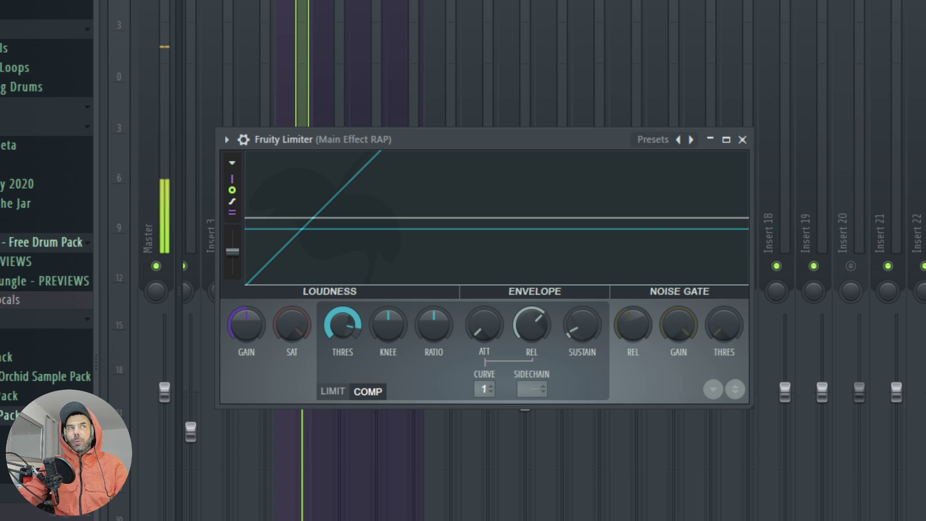
left_click_drag(349, 327, 349, 329)
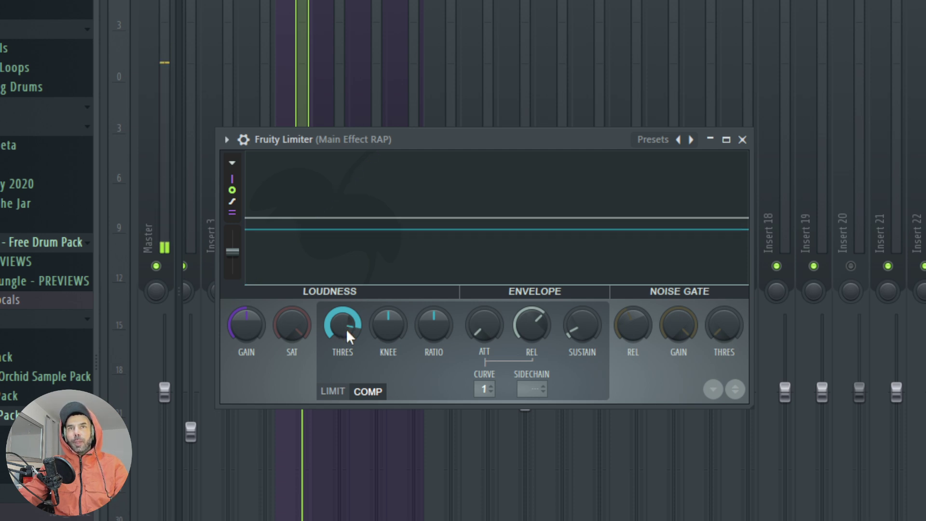
left_click(337, 392)
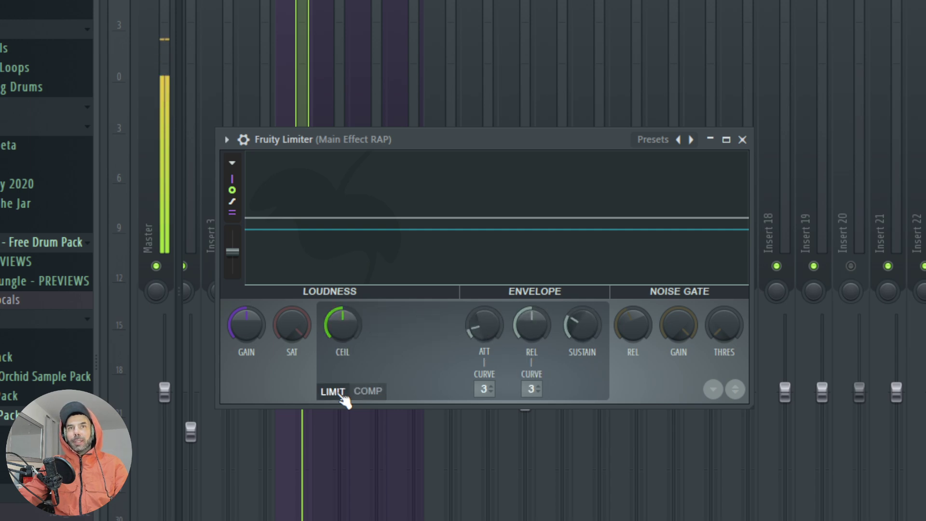
left_click_drag(343, 328, 345, 333)
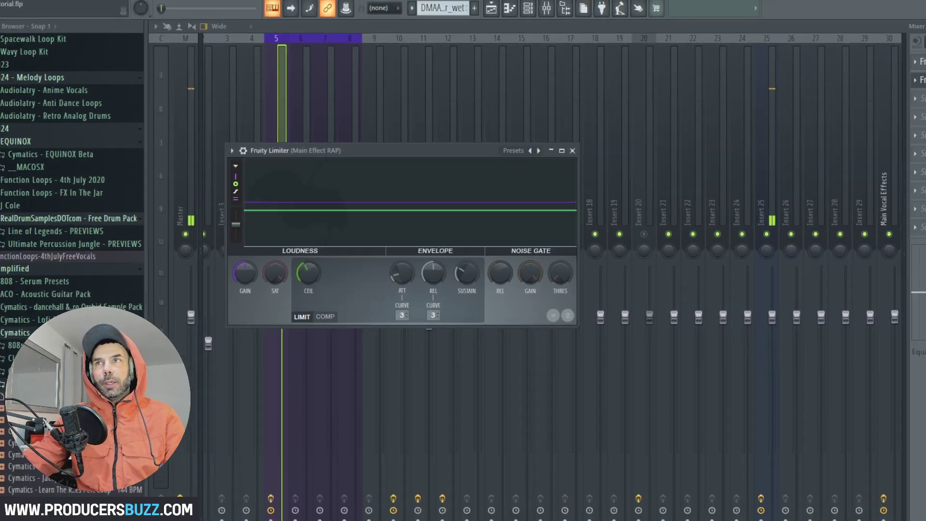
Step: Solo Track 11 in the playlist so that only the vocal plays
key("F9")
left_click(315, 58)
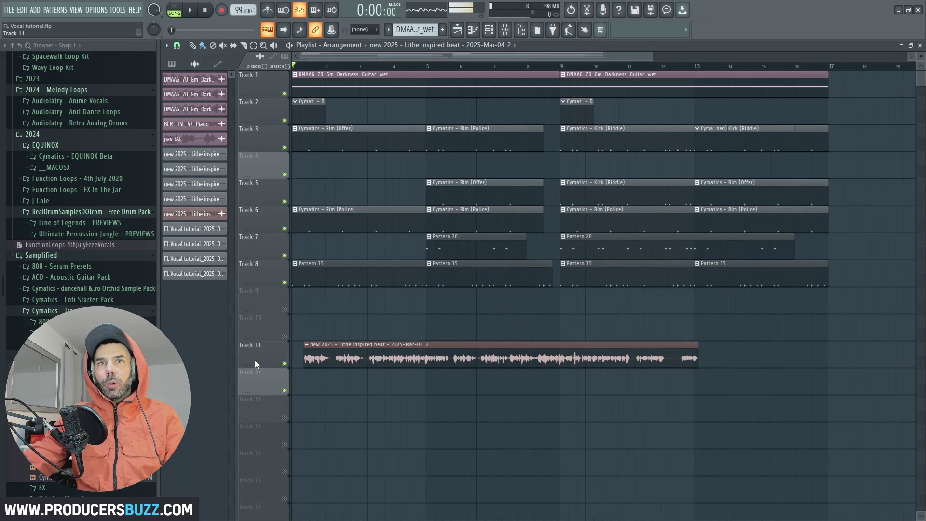
right_click(284, 364)
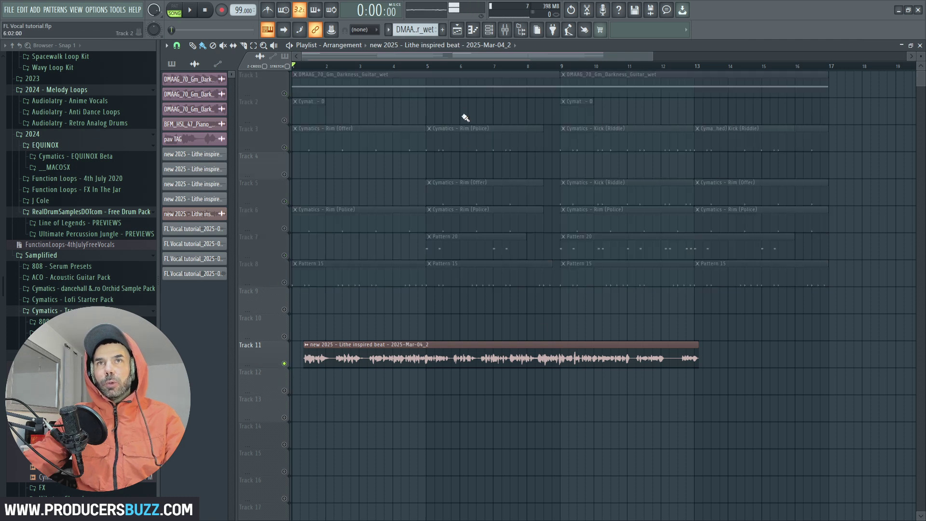
Step: Play the soloed vocal with Fruity Limiter open and lower the limiter ceiling to about -7.8 dB
left_click(513, 31)
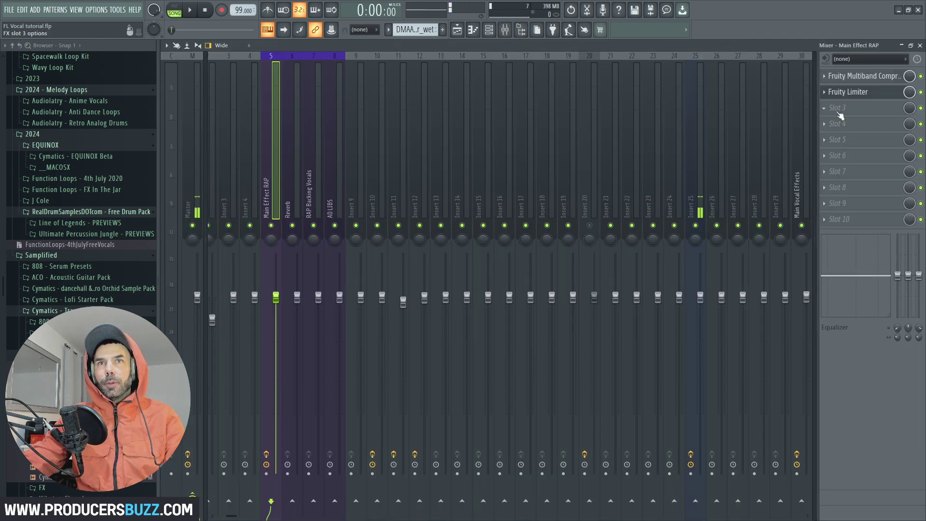
left_click(859, 92)
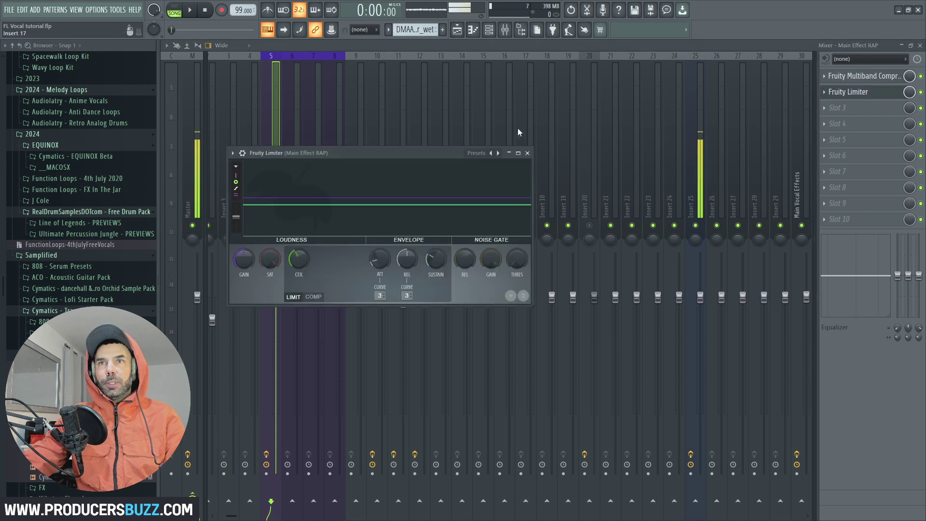
left_click_drag(433, 151, 501, 145)
key("space")
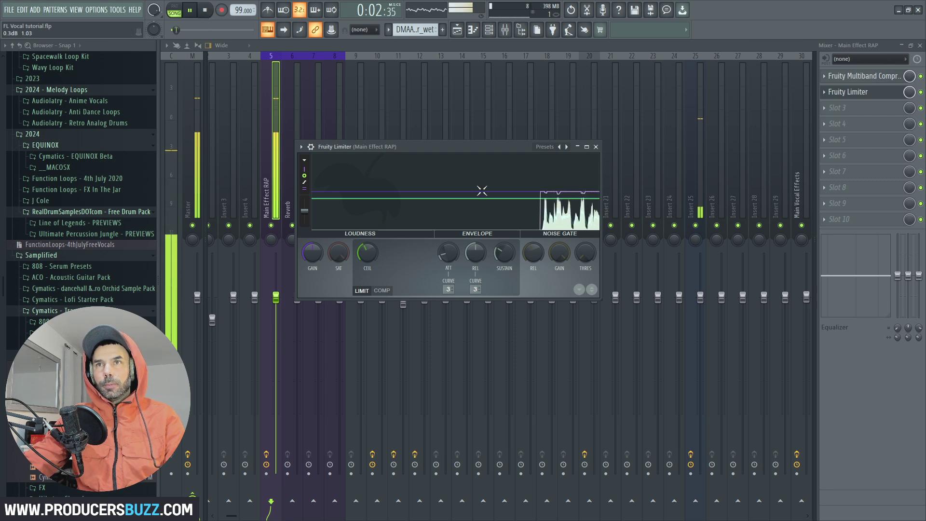
mouse_move(370, 255)
left_mouse_down()
mouse_move(371, 311)
mouse_move(371, 270)
left_mouse_up()
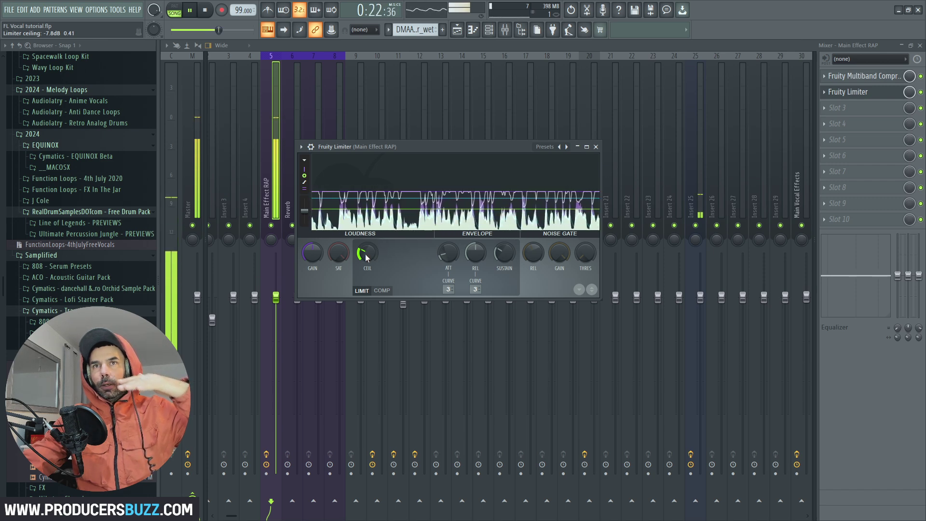
key("space")
Step: Lower Fruity Limiter's saturation threshold while checking the vocal, and close the plugin
left_click_drag(363, 260, 363, 267)
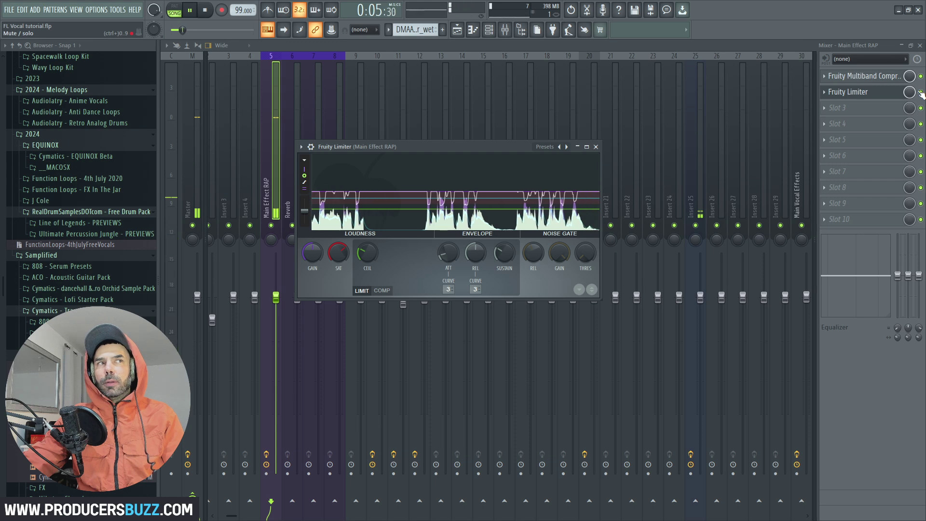
key("space")
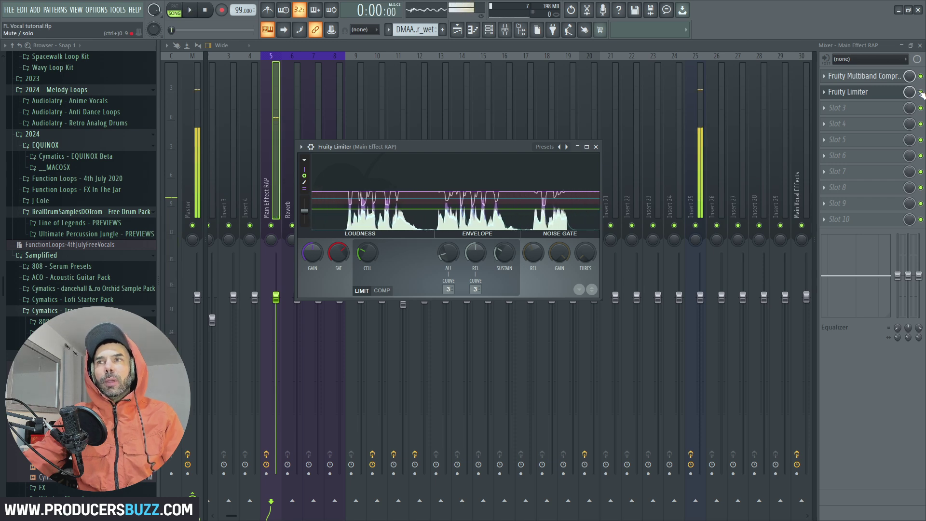
left_click(596, 146)
Step: Play the vocal to compare its sound with Fruity Multiband Compressor and Fruity Limiter bypassed and enabled
key("space")
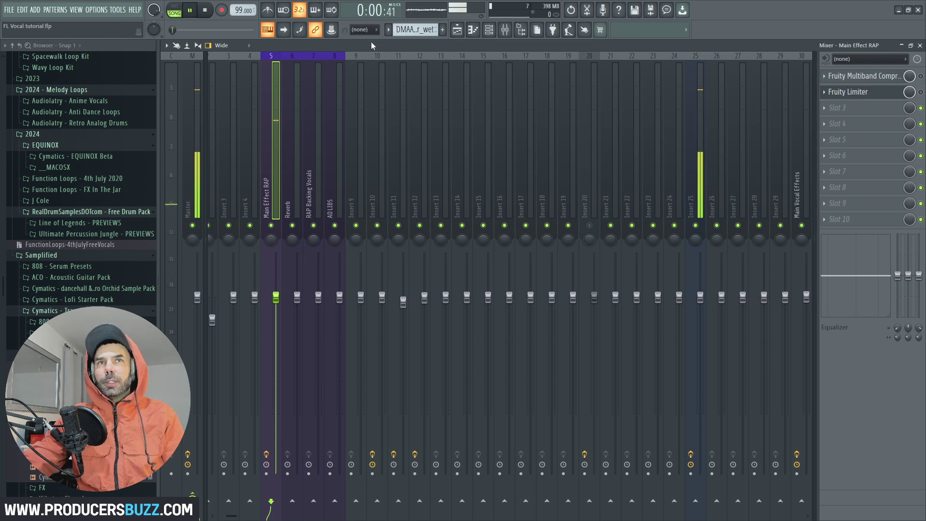
left_click(921, 76)
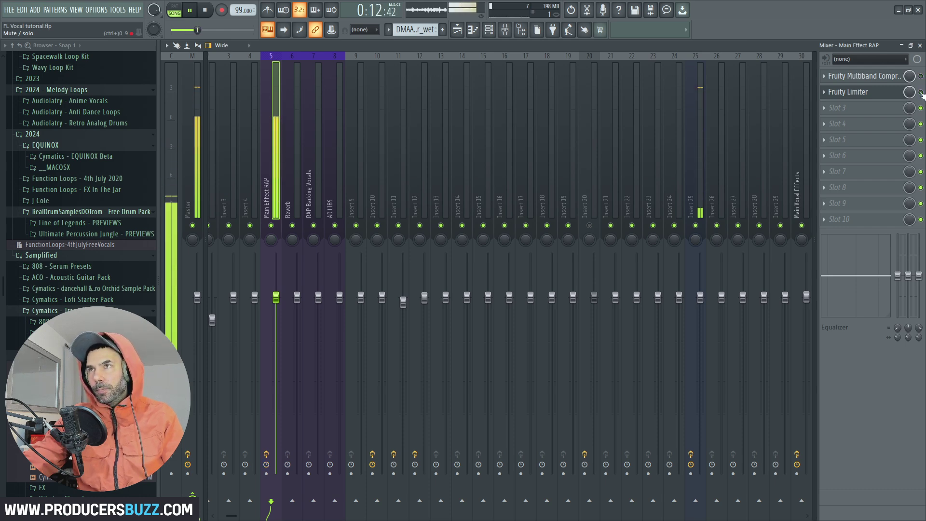
left_click(920, 76)
key("space")
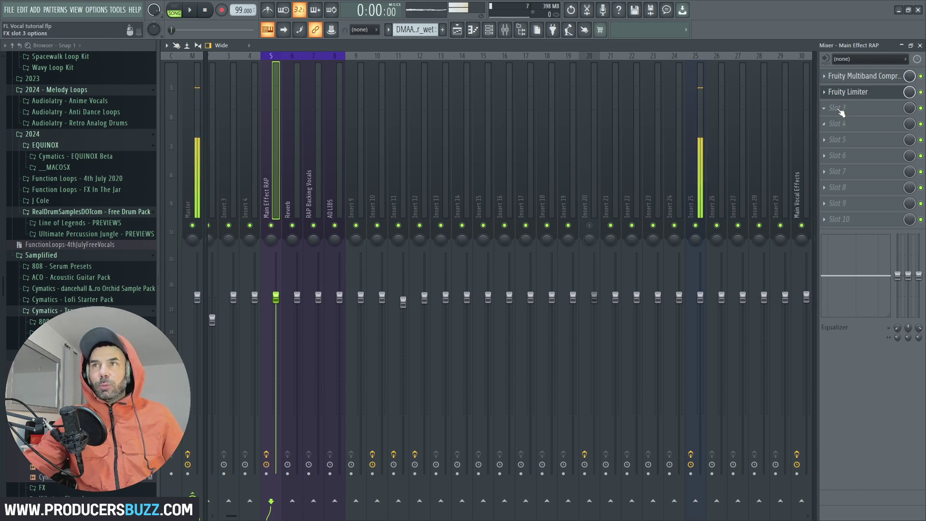
Step: Load Fruity Parametric EQ 2 in the third effect slot of the Main Effect RAP track
left_click(838, 108)
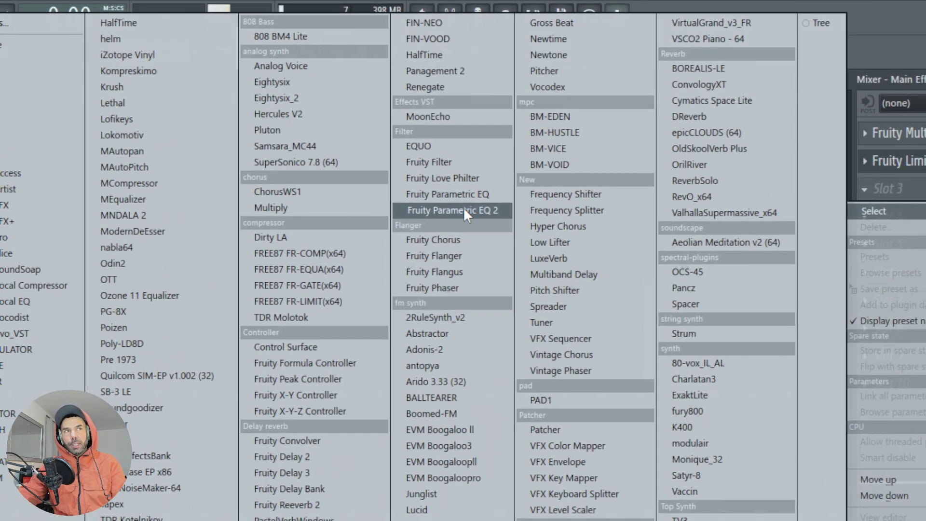
left_click(464, 210)
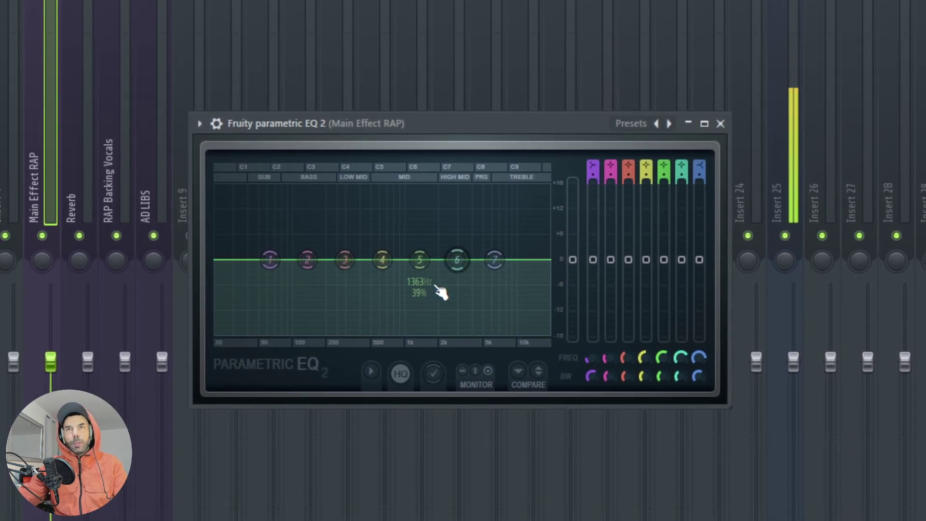
Step: Apply the Vocal Presence preset to Fruity Parametric EQ 2 on the Main Effect RAP track
left_click(215, 129)
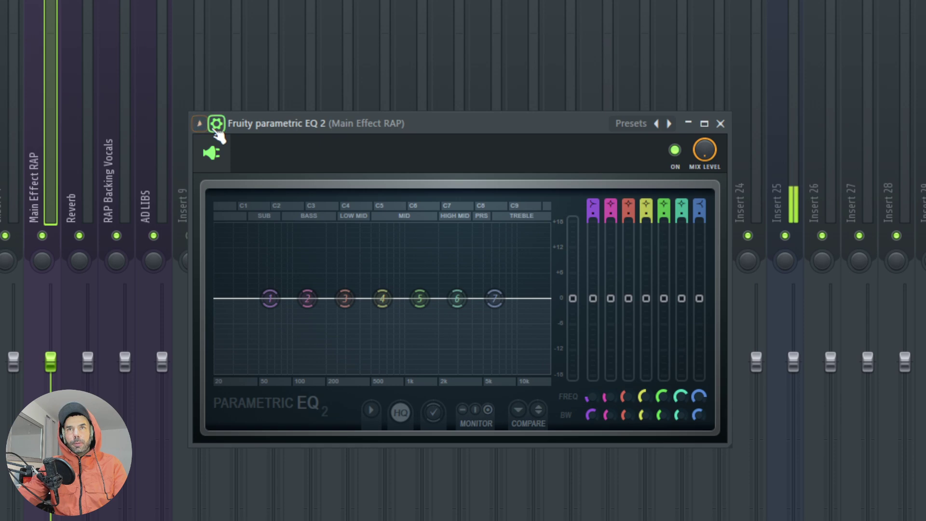
left_click(210, 143)
left_click(199, 123)
mouse_move(218, 189)
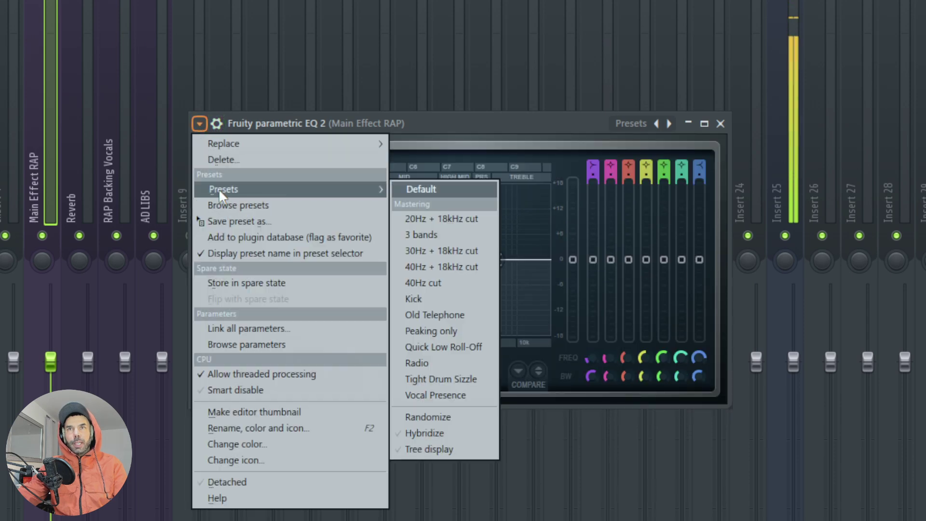
left_click(463, 394)
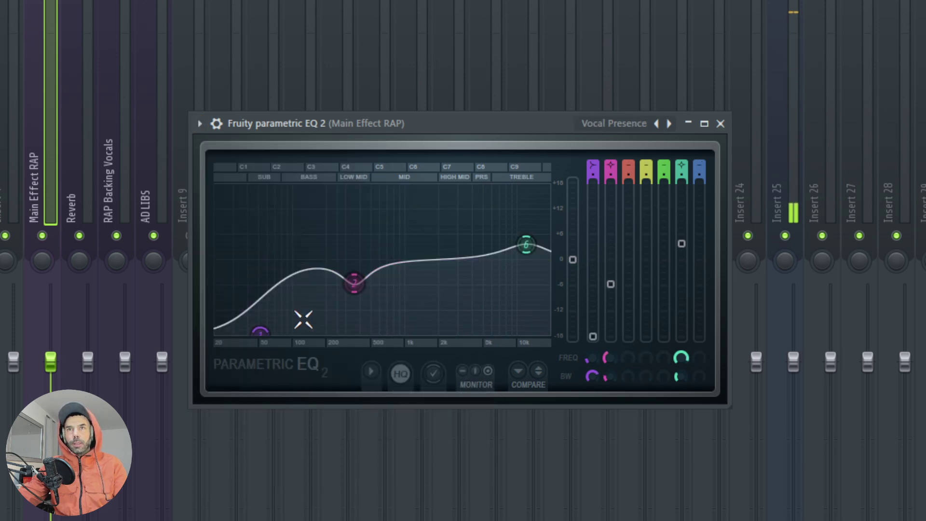
Step: Raise EQ band 1 to about -7 dB, set bands 2 and 6 to about -2 dB, and close the plugin
left_click_drag(261, 331, 259, 289)
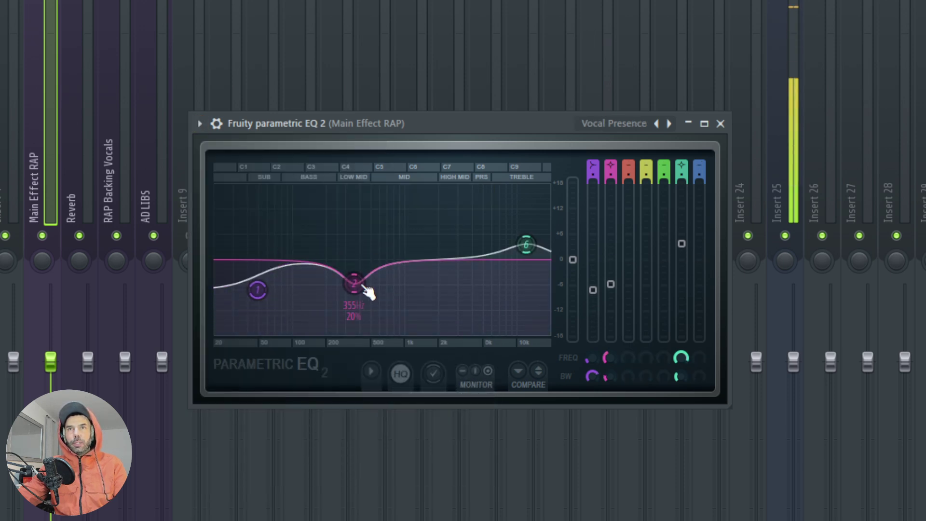
left_click_drag(357, 295, 358, 280)
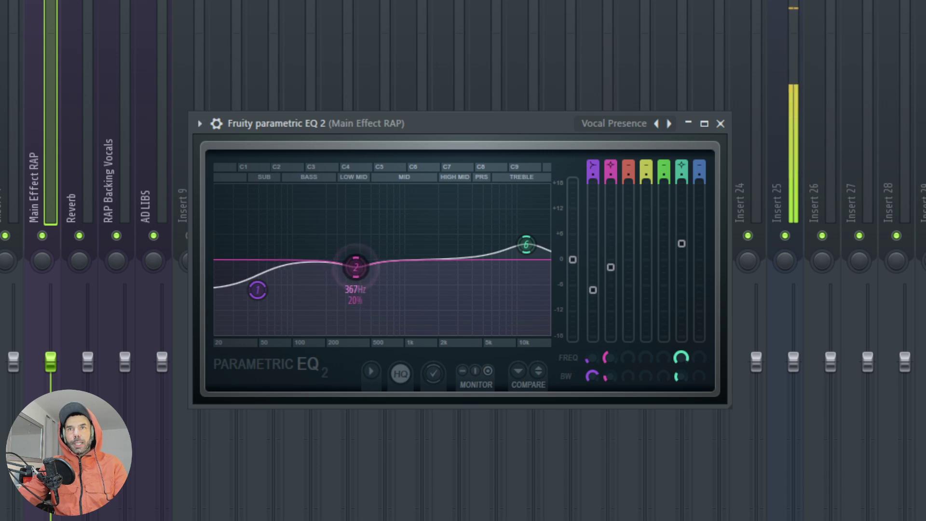
left_click_drag(527, 244, 524, 267)
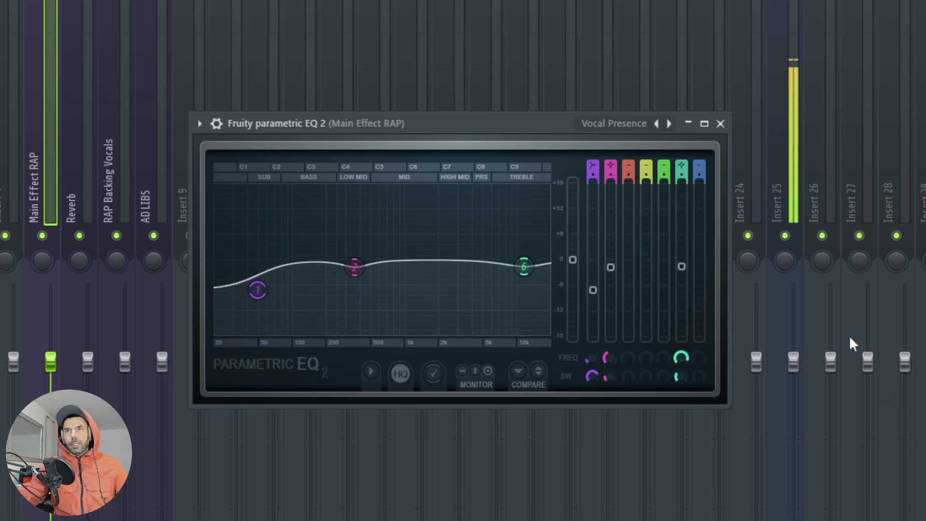
left_click(721, 124)
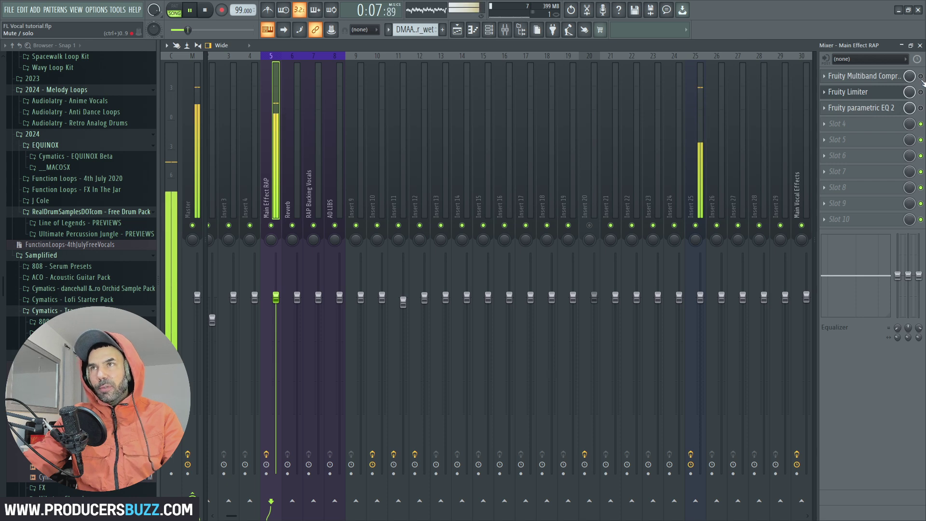
Step: Re-enable the multiband compressor, limiter and parametric EQ during playback to hear the processed vocal, and stop playback
left_click(920, 76)
left_click(921, 92)
left_click(921, 108)
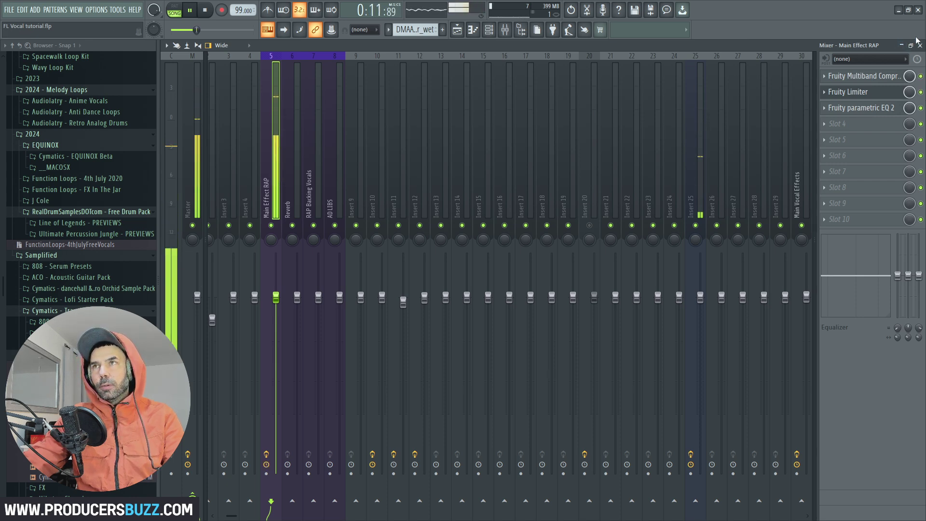
left_click(206, 11)
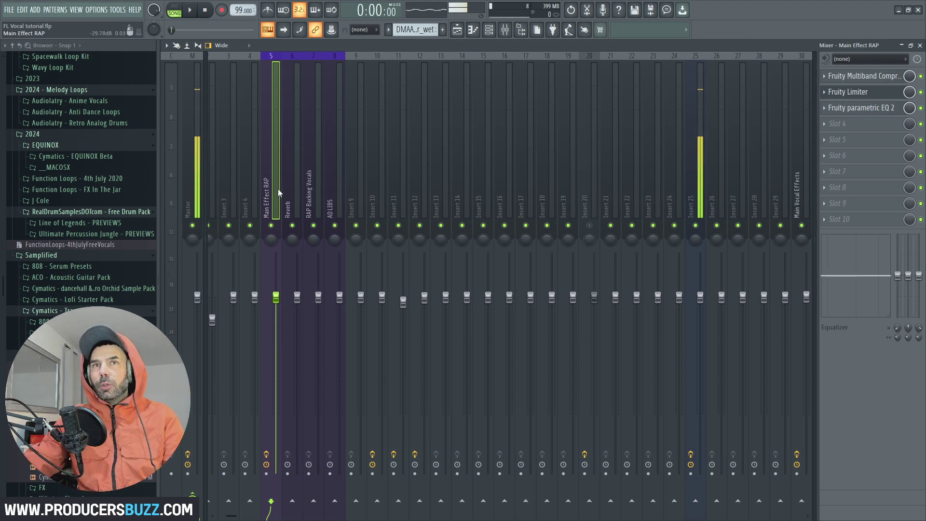
Step: Load Fruity Reeverb 2 in the first effect slot of the Reverb track
left_click(291, 166)
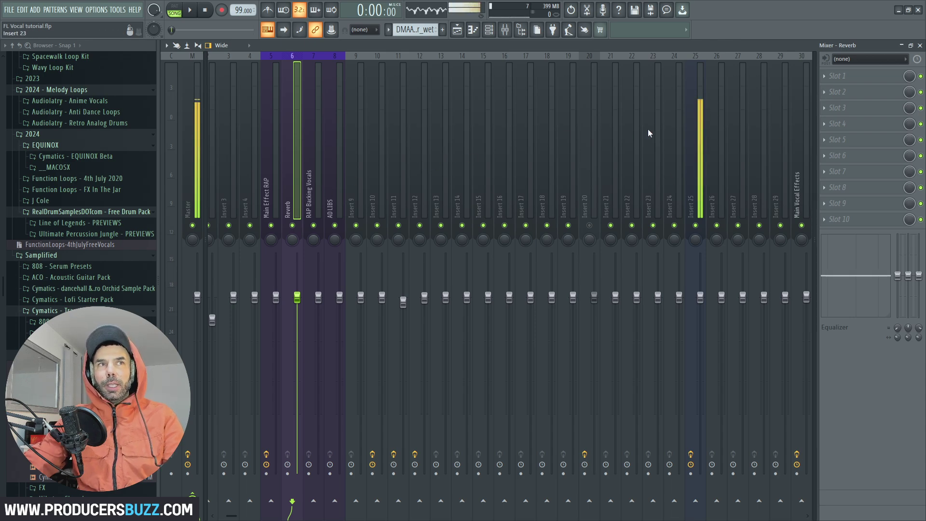
left_click(835, 72)
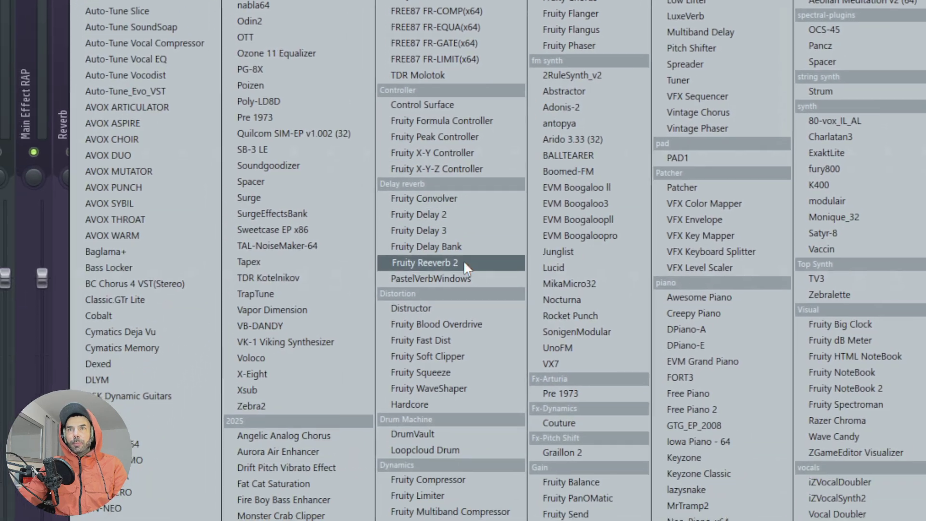
left_click(464, 263)
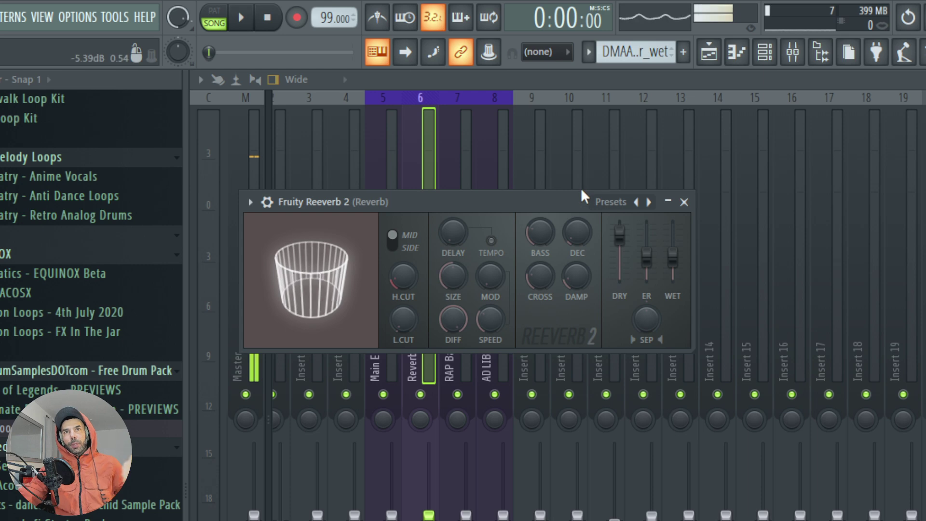
Step: Raise Fruity Reeverb 2's wet level slightly and close the plugin
left_click_drag(324, 289, 295, 290)
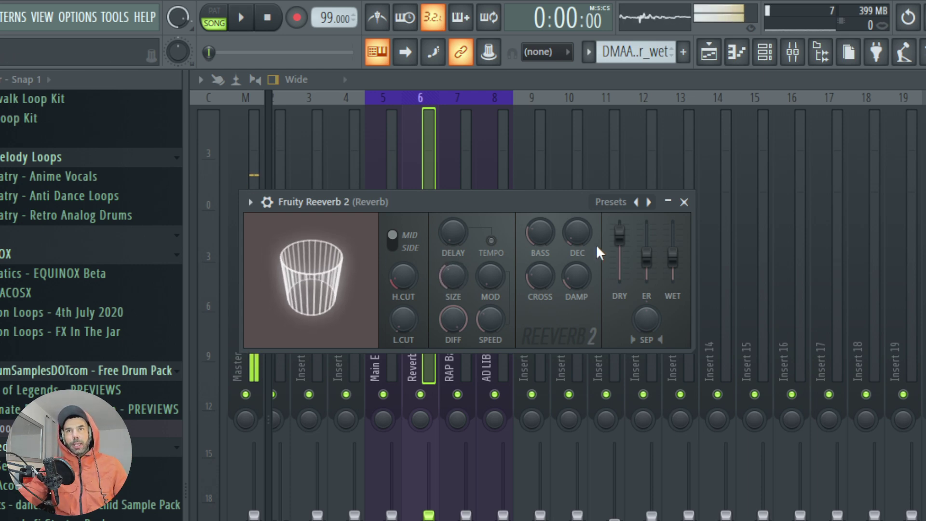
left_click_drag(672, 255, 672, 242)
left_click(684, 202)
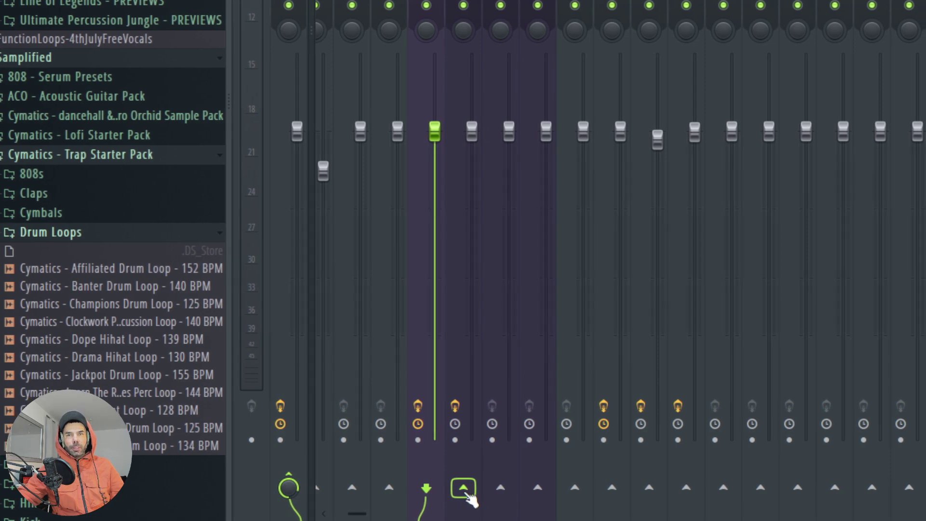
Step: Send the Main Effect RAP track to the Reverb track and stop playback after hearing the result
left_click(465, 490)
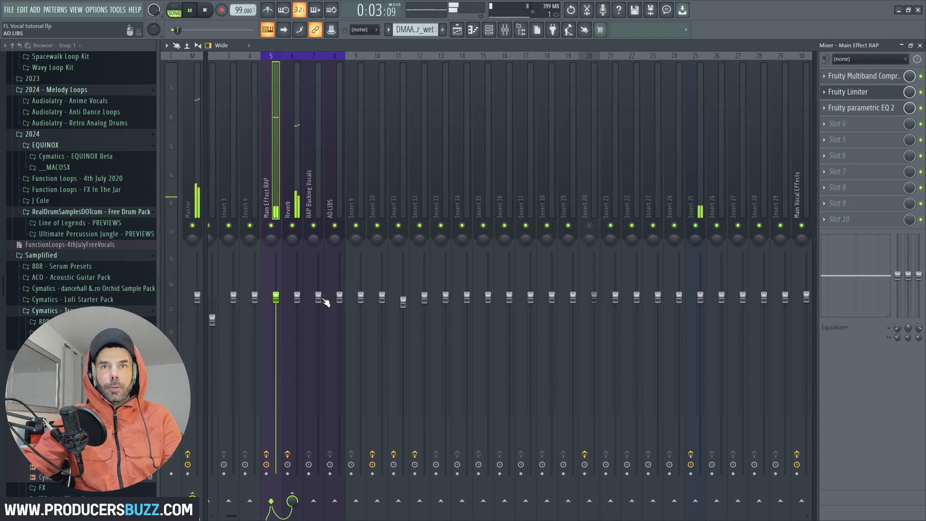
left_click(298, 298)
key("space")
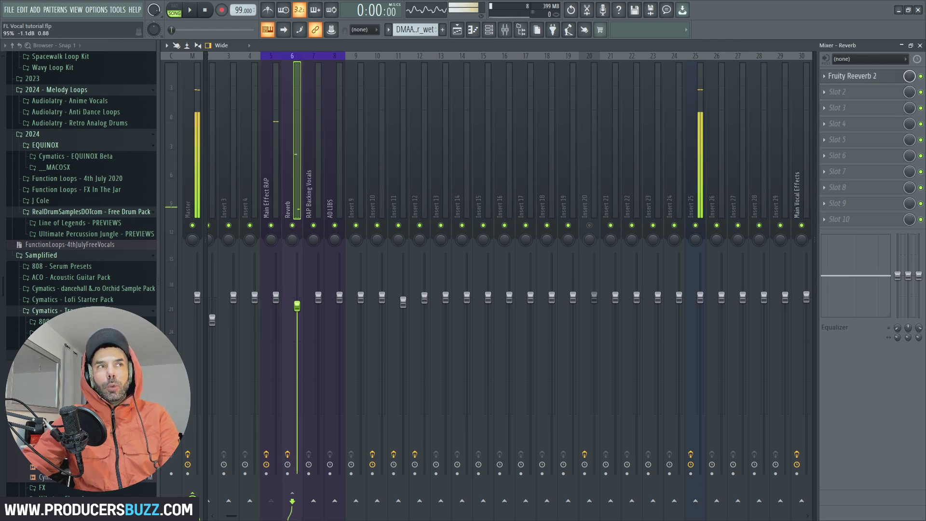
Step: Pull the Reverb track's volume nearly all the way down and bring it up to about 22% (-23.1 dB) while listening
left_click_drag(298, 360, 298, 386)
left_click_drag(298, 452, 298, 469)
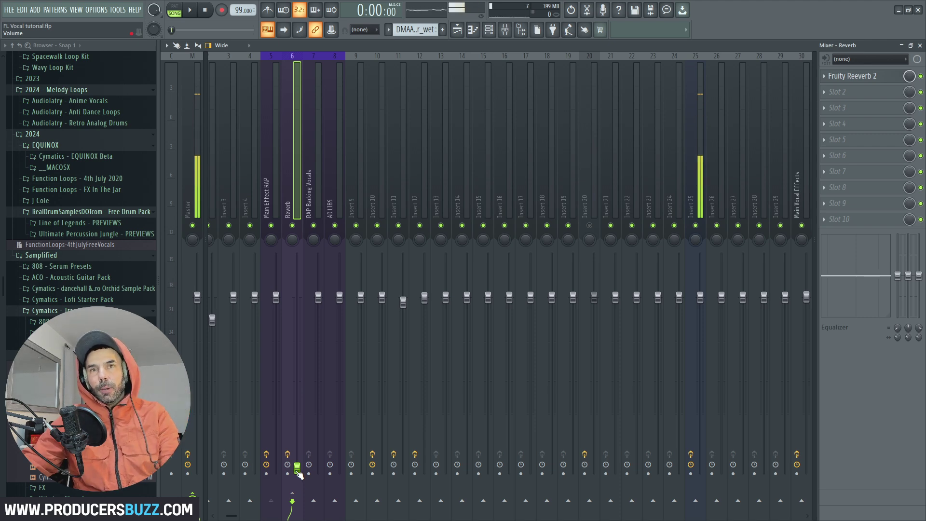
left_click(297, 468)
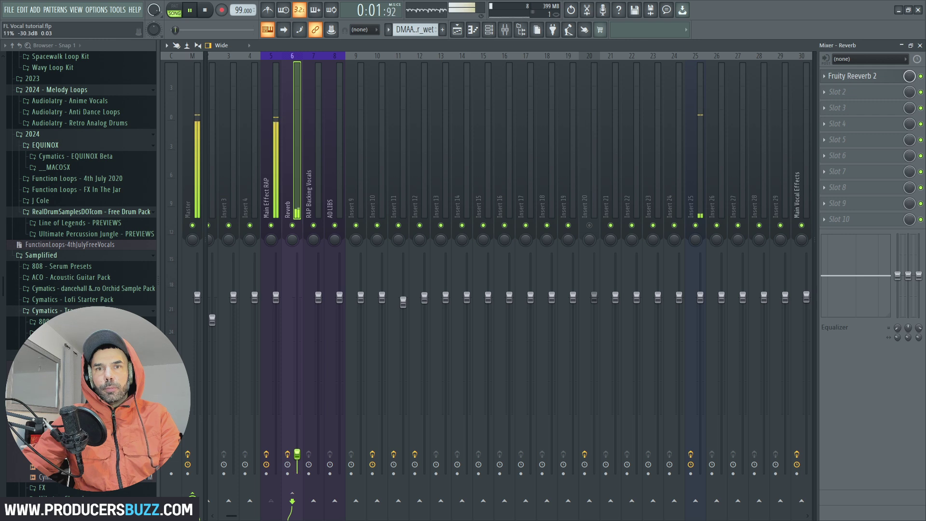
left_click_drag(297, 443, 297, 437)
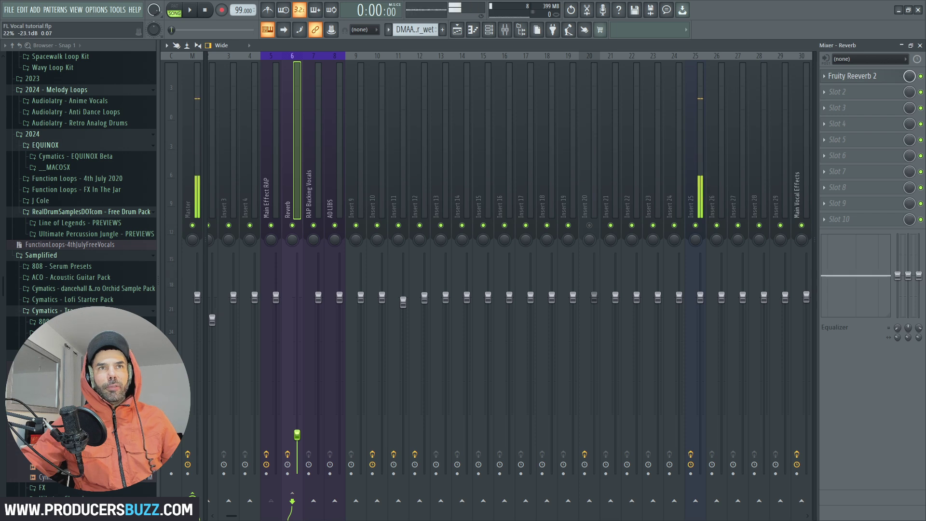
Step: Play the full arrangement in the Playlist to hear the processed vocal with the beat, and inspect the clips up close
key("F5")
key("space")
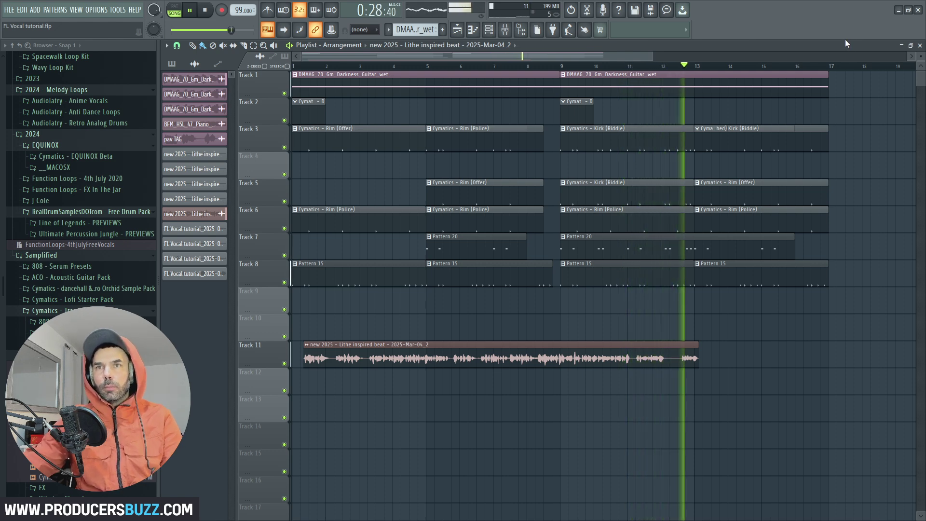
key("space")
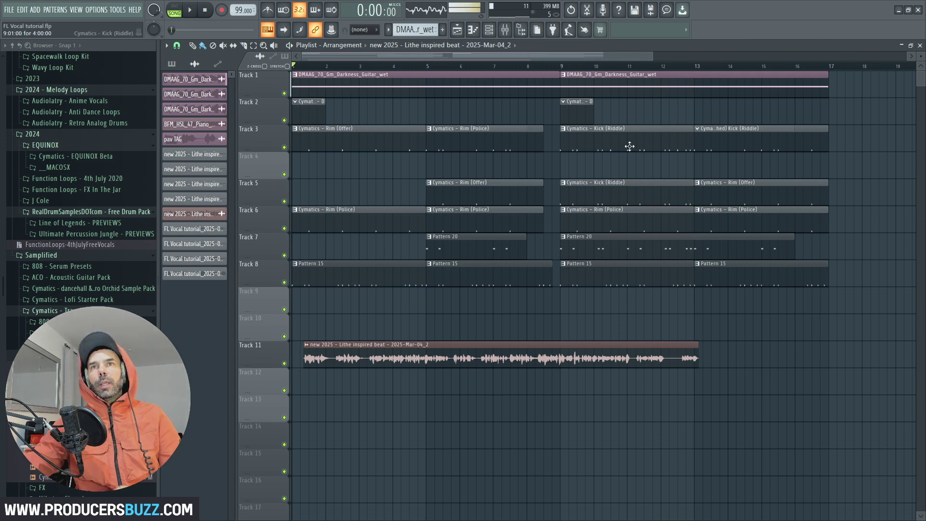
scroll(353, 263, "up", 2)
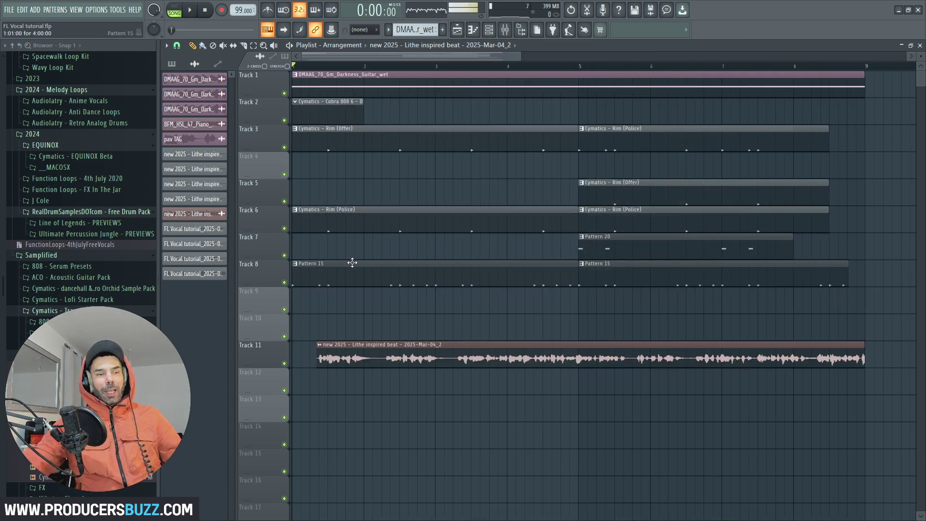
Step: Delete Fruity Reeverb 2 from the third effect slot of mixer track Insert 25
left_click(510, 37)
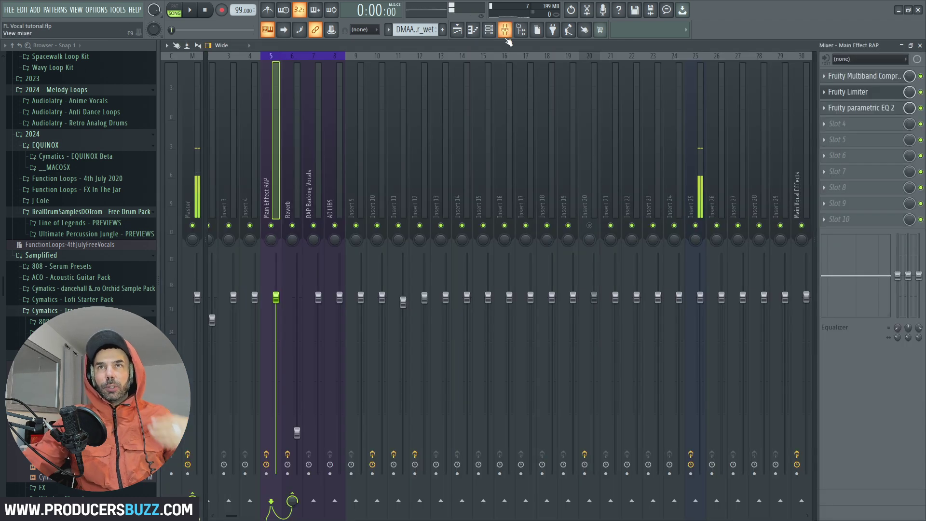
left_click(702, 144)
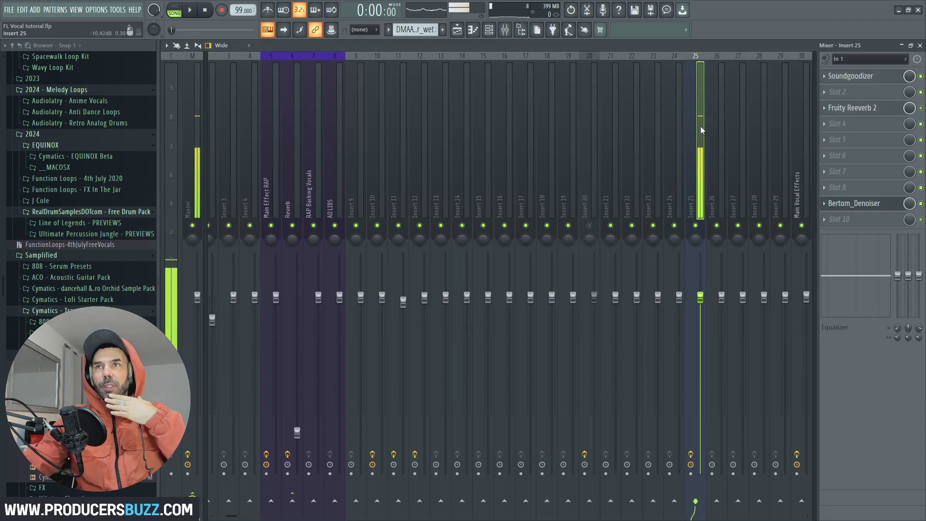
left_click(826, 113)
left_click(850, 169)
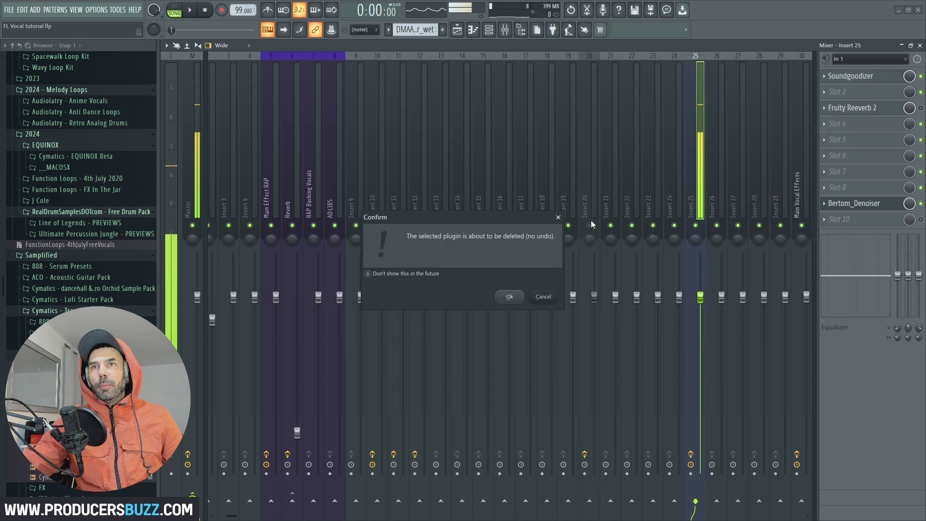
left_click(507, 294)
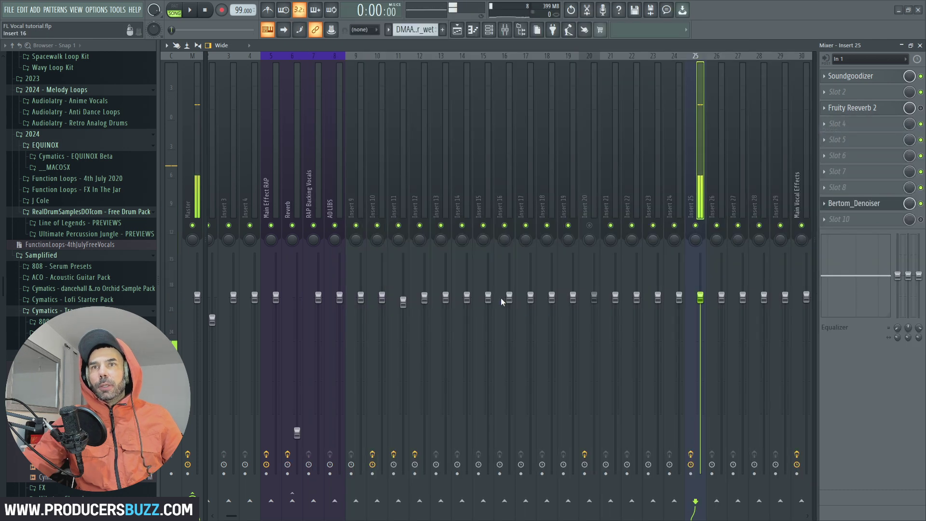
Step: Review the Soundgoodizer settings on Insert 25
left_click(867, 78)
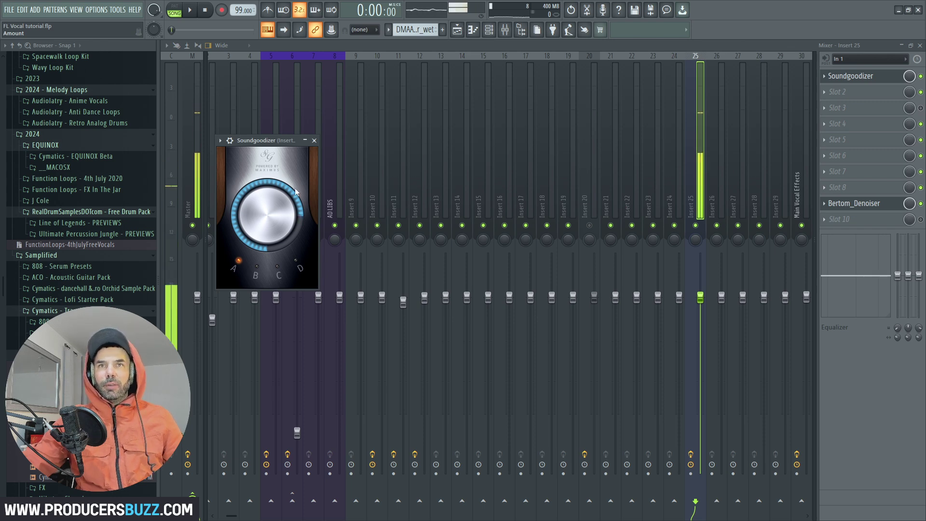
left_click(497, 165)
Step: Open Bertom_Denoiser on Insert 25, set its threshold to 0.48 and the 10.0 kHz band to -30.0 dB, and close it
left_click(855, 204)
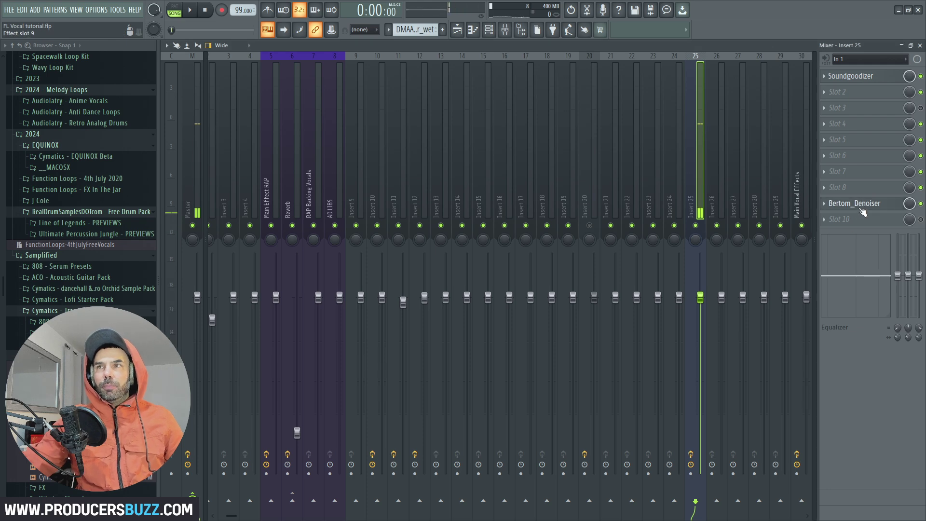
left_click_drag(405, 154, 485, 150)
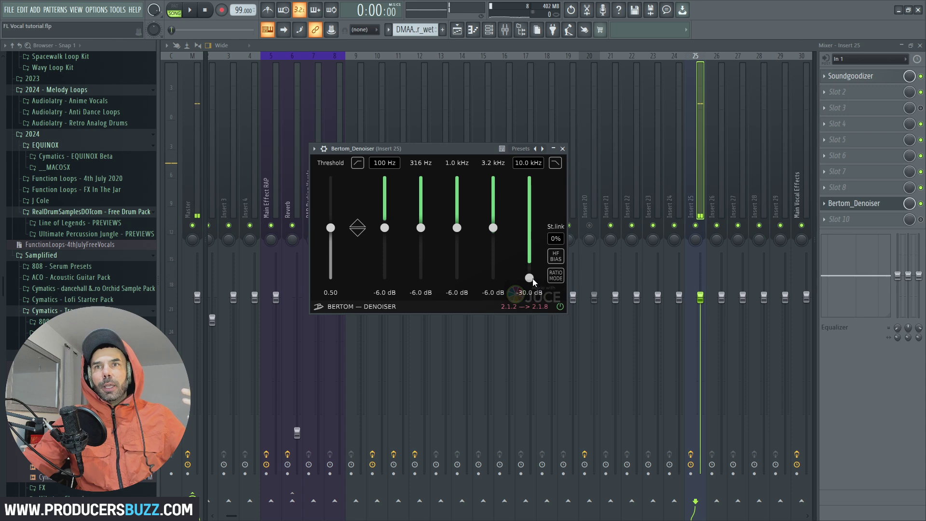
left_click_drag(529, 276, 526, 238)
left_click_drag(331, 228, 330, 271)
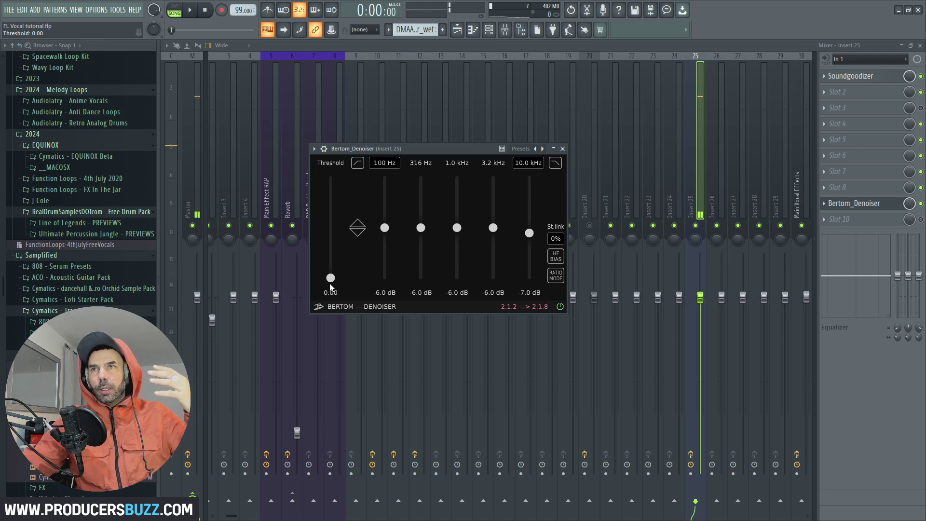
left_click_drag(530, 233, 529, 278)
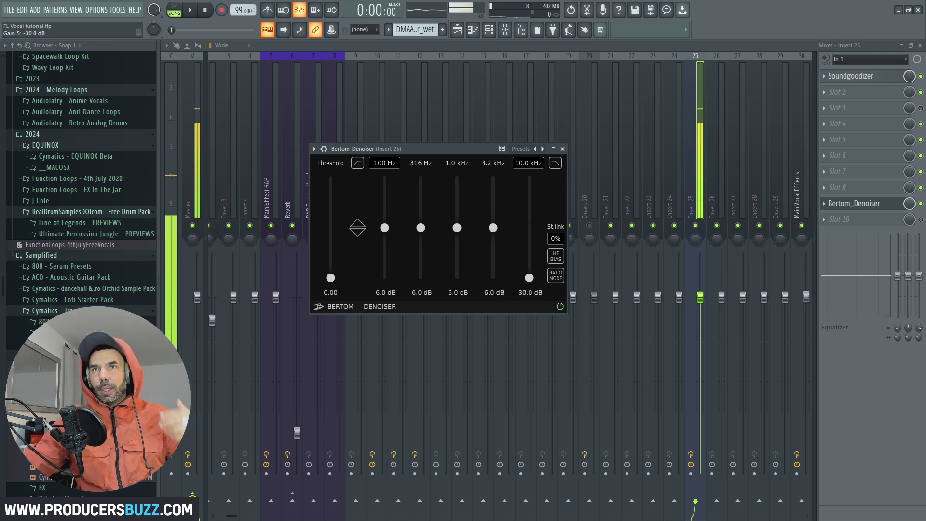
left_click_drag(330, 278, 333, 234)
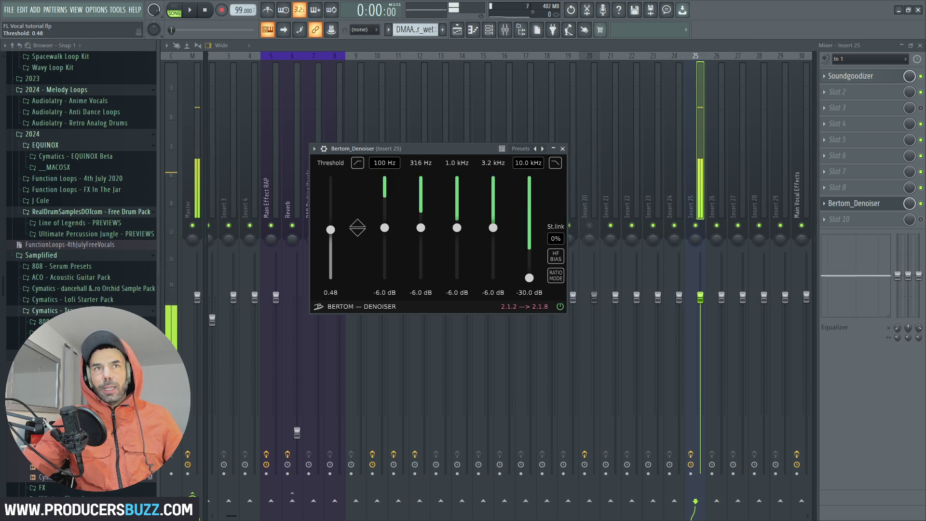
left_click(563, 149)
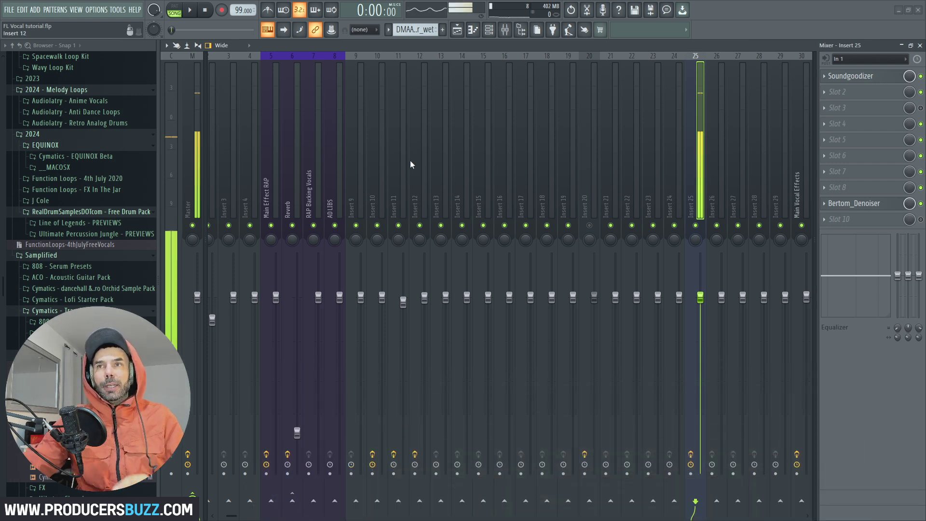
Step: Set Insert 25's audio input to In 1 and arm the track for recording
left_click(870, 60)
left_click(852, 95)
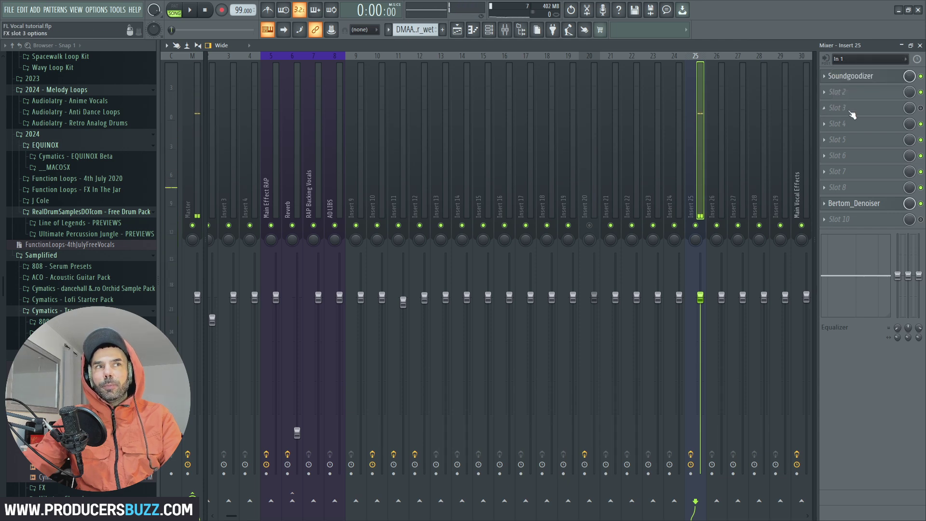
left_click(691, 474)
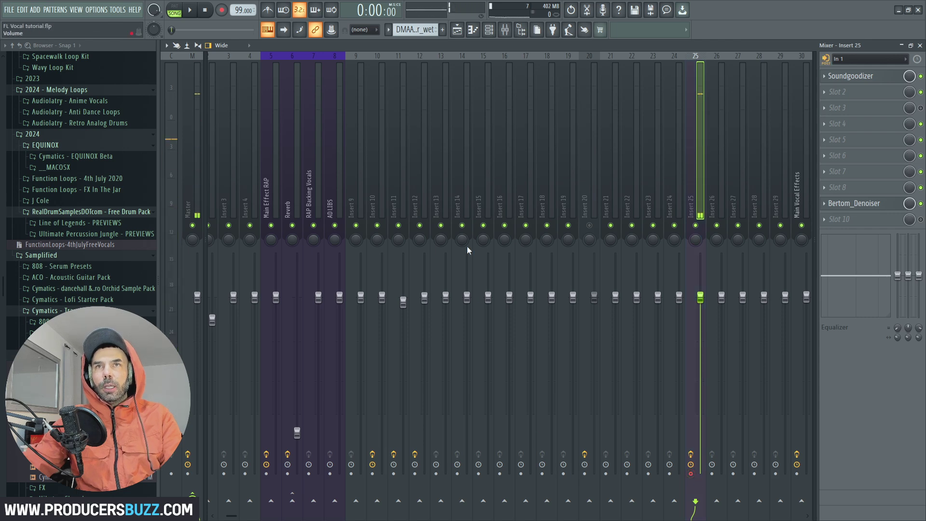
Step: Close the mixer and enable Audio in the recording filter
left_click_drag(241, 517, 219, 517)
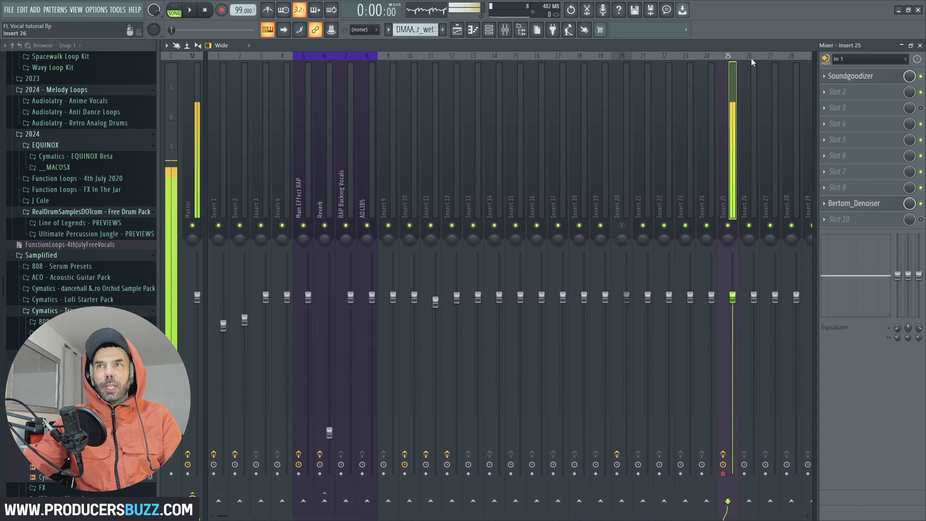
left_click(920, 46)
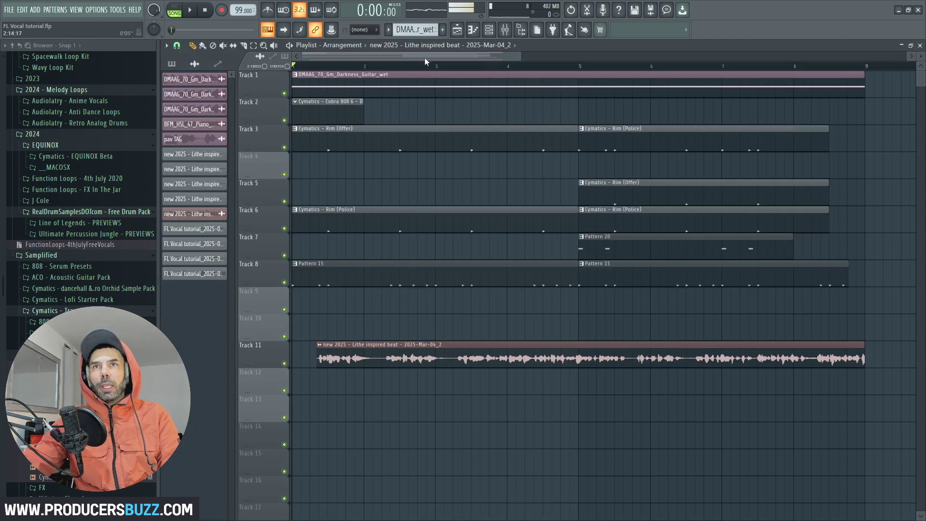
right_click(225, 11)
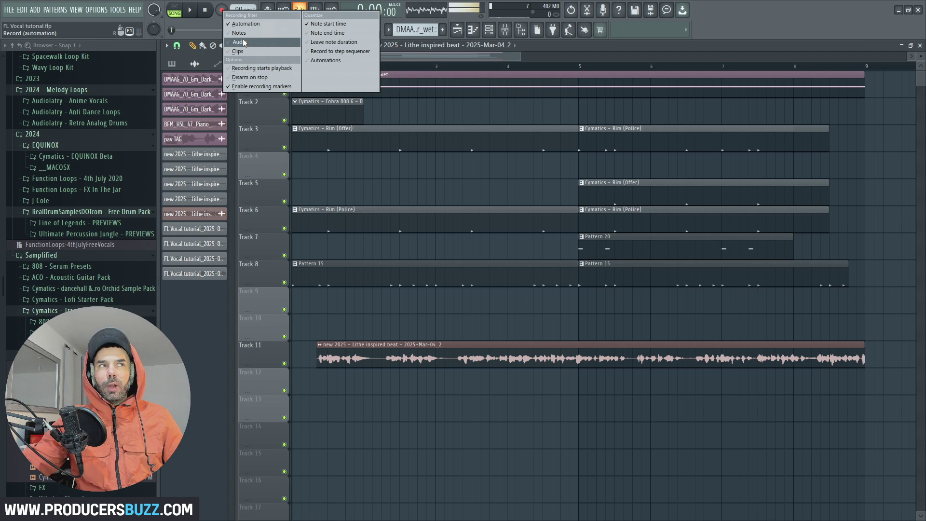
left_click(243, 42)
right_click(230, 11)
key("Escape")
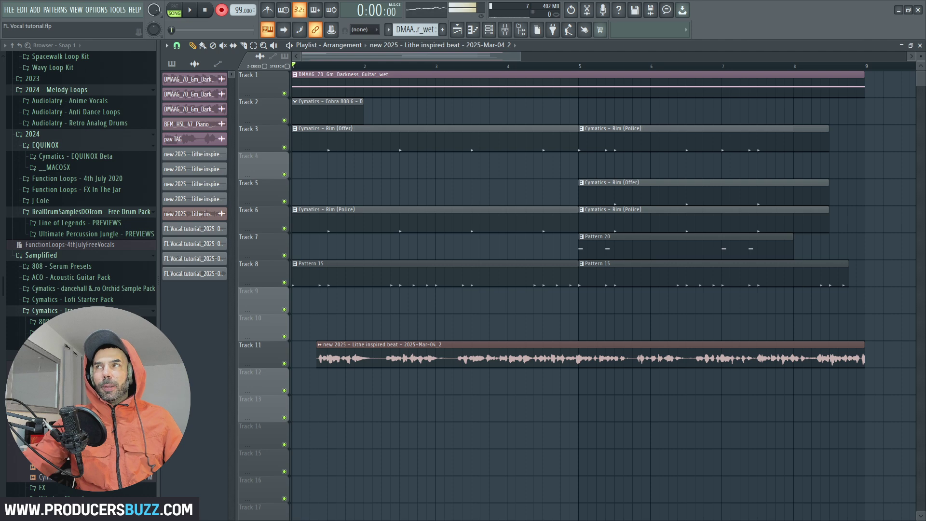
Step: Record a backing vocal take over the beat and move its clip from Track 4 to Track 12
left_click(190, 10)
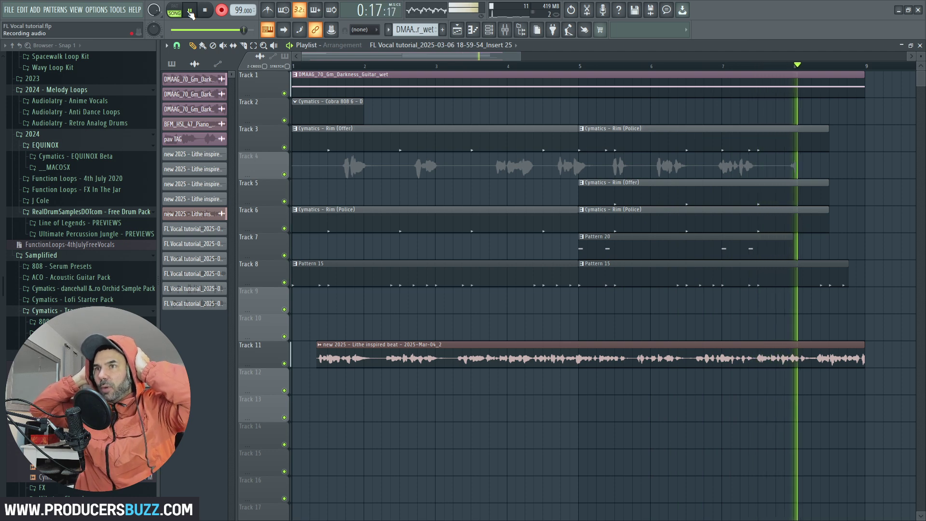
key("space")
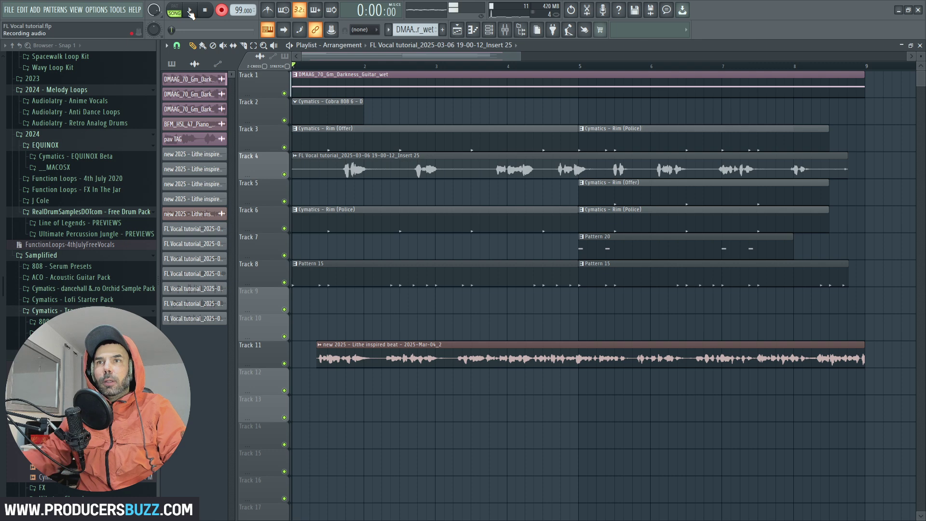
left_click_drag(399, 166, 401, 386)
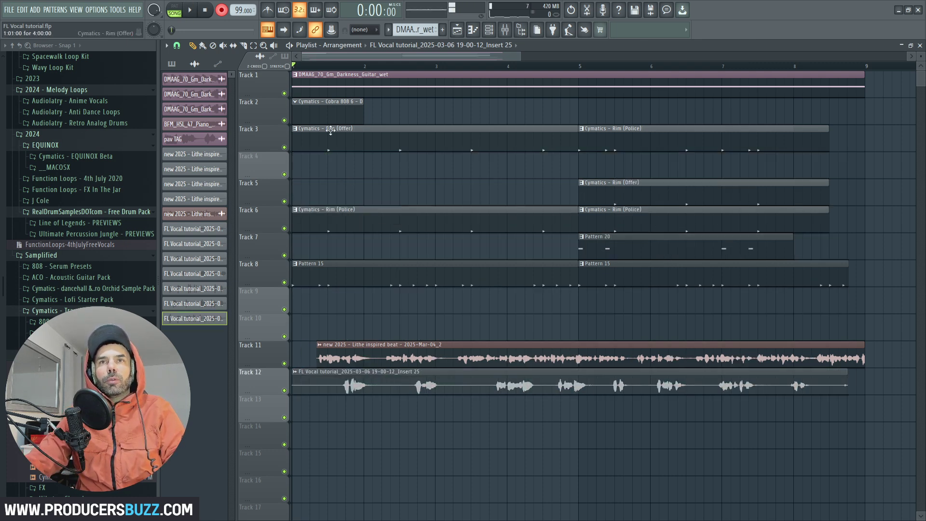
Step: Shift the Track 12 take to line up with the lead vocal and route it to mixer track 7, RAP Backing Vocals
scroll(507, 378, "up", 3)
double_click(513, 386)
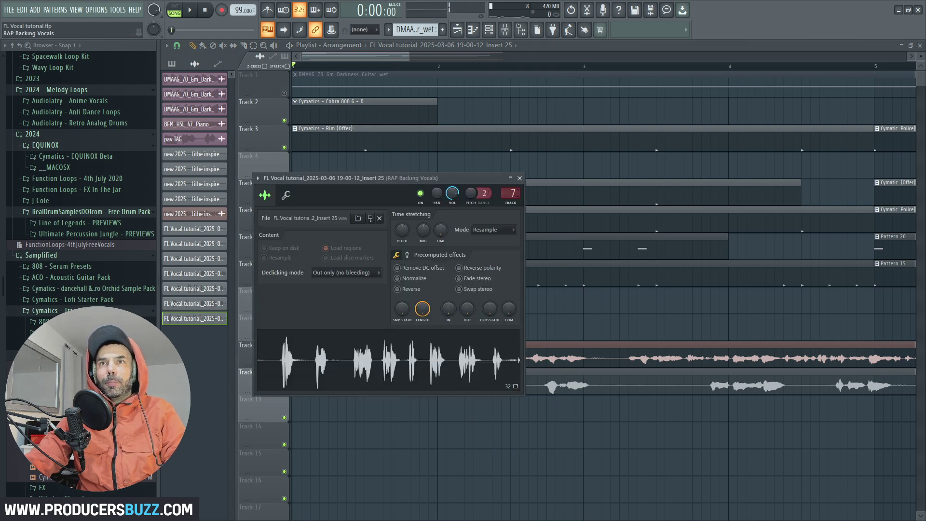
left_click(519, 178)
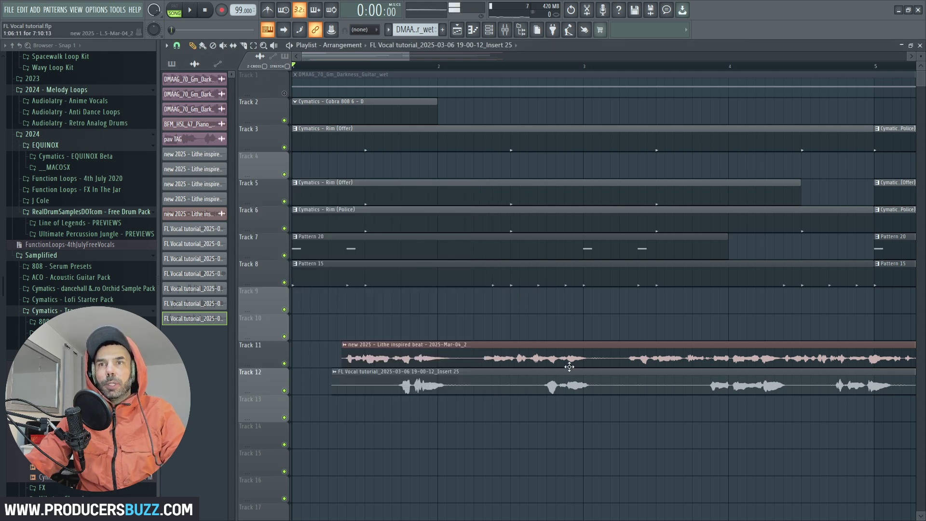
Step: Add Fruity Multiband Compressor to the first slot of RAP Backing Vocals and lower the track's volume during playback
key("space")
double_click(563, 381)
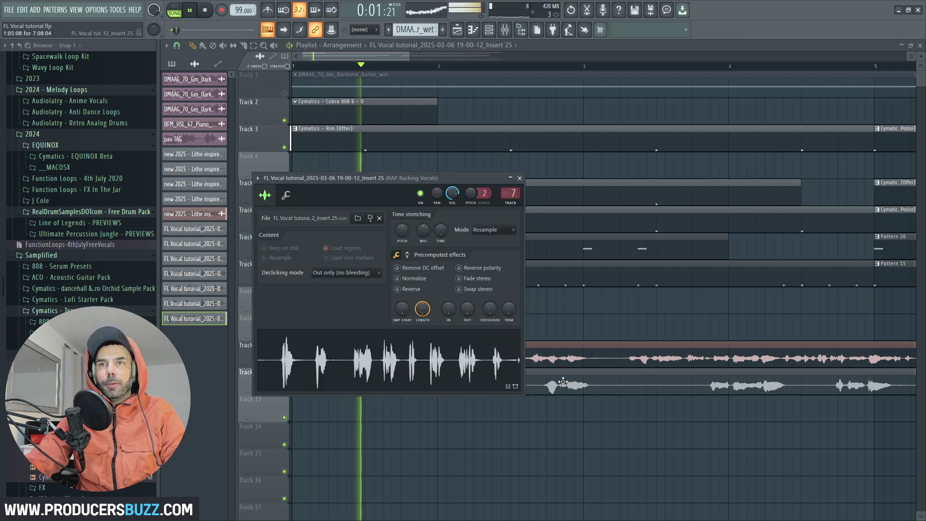
left_click(511, 193)
key("space")
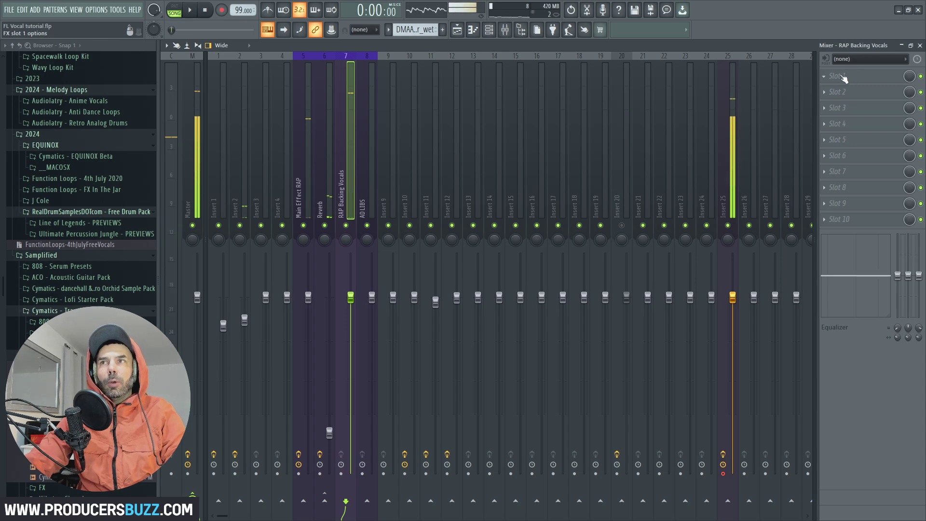
left_click(839, 77)
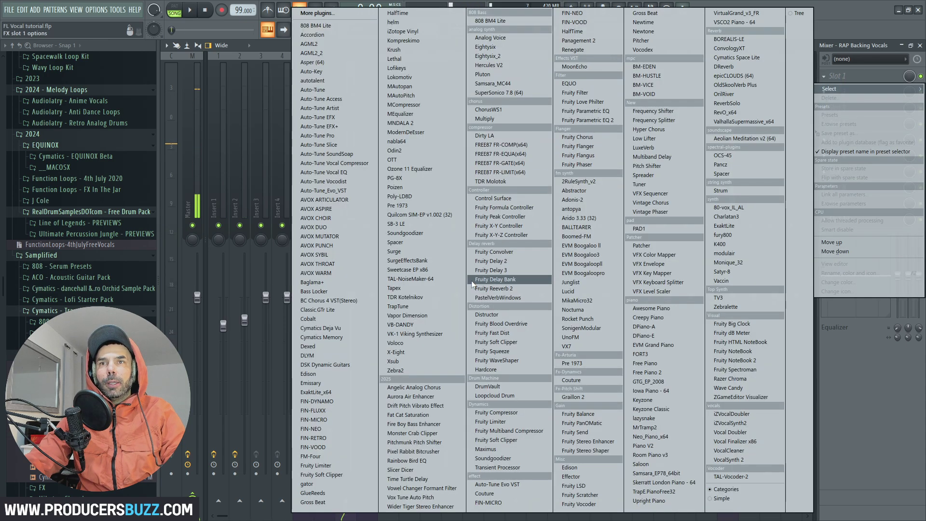
left_click(513, 431)
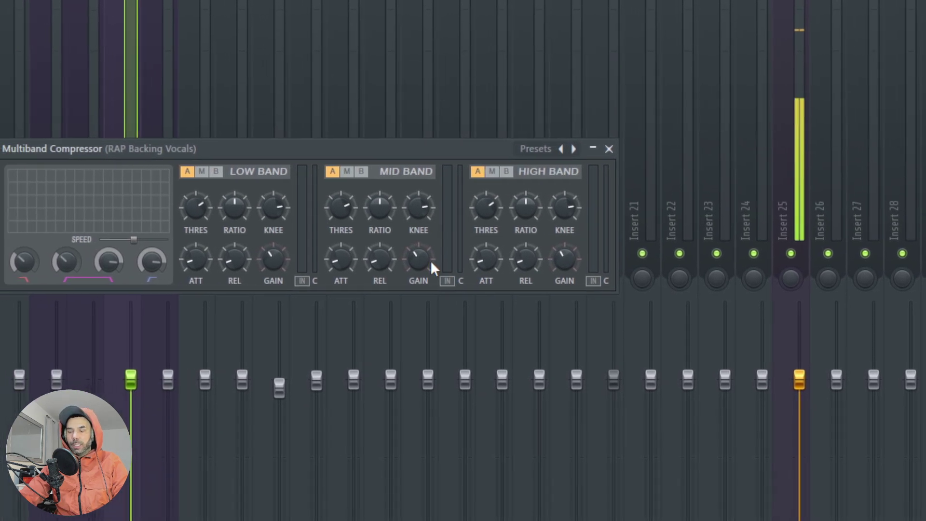
left_click(609, 149)
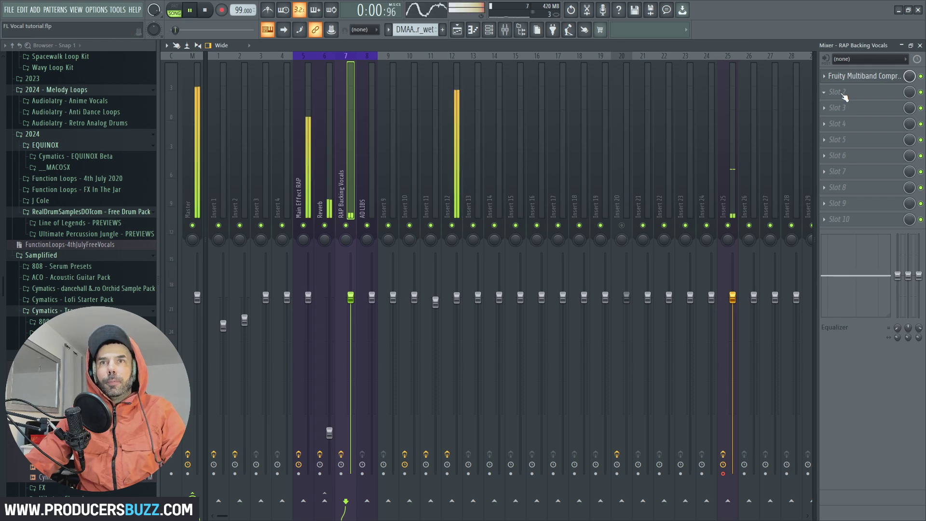
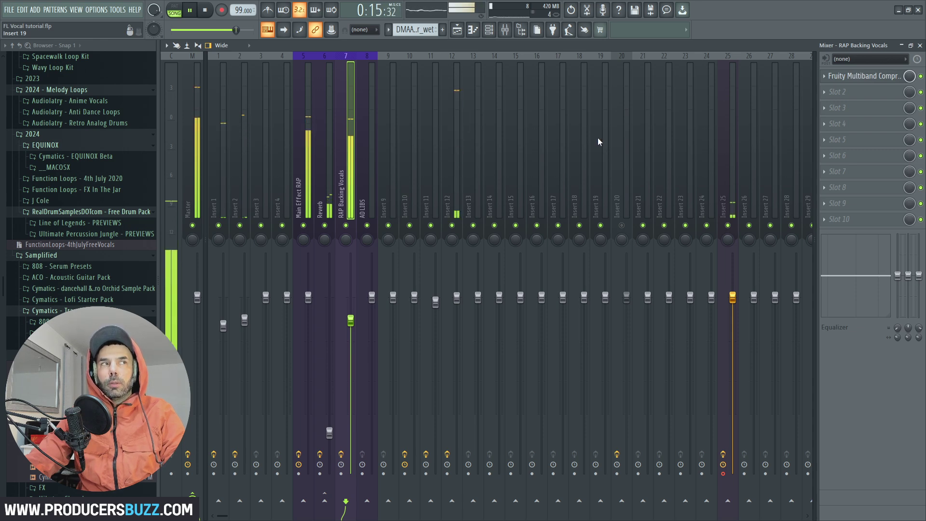
key("space")
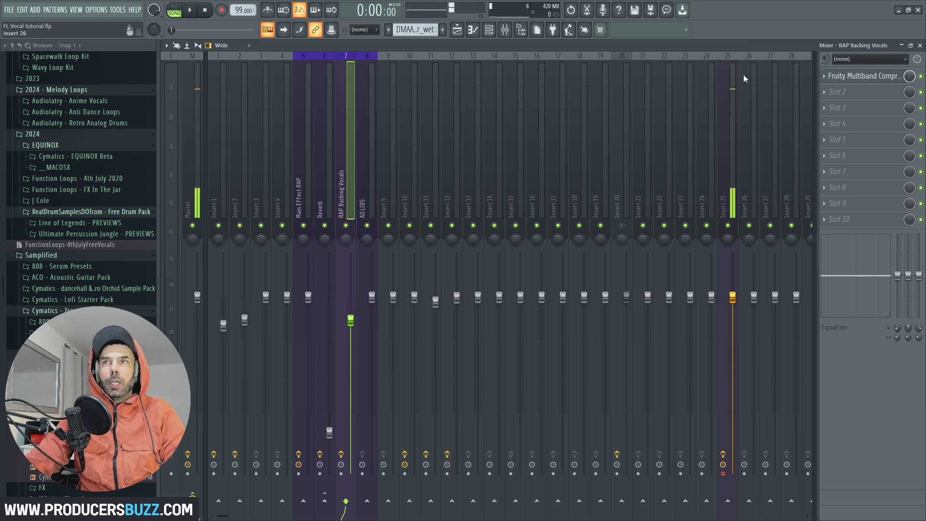
Step: Record an ad-lib take over the beat and move its clip to Track 13 with snapping set to Cell
left_click(190, 10)
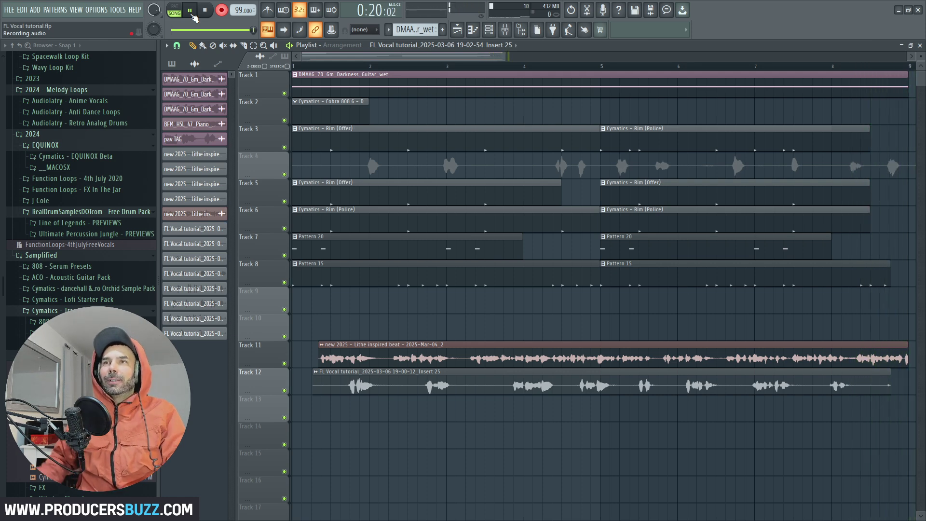
left_click(192, 15)
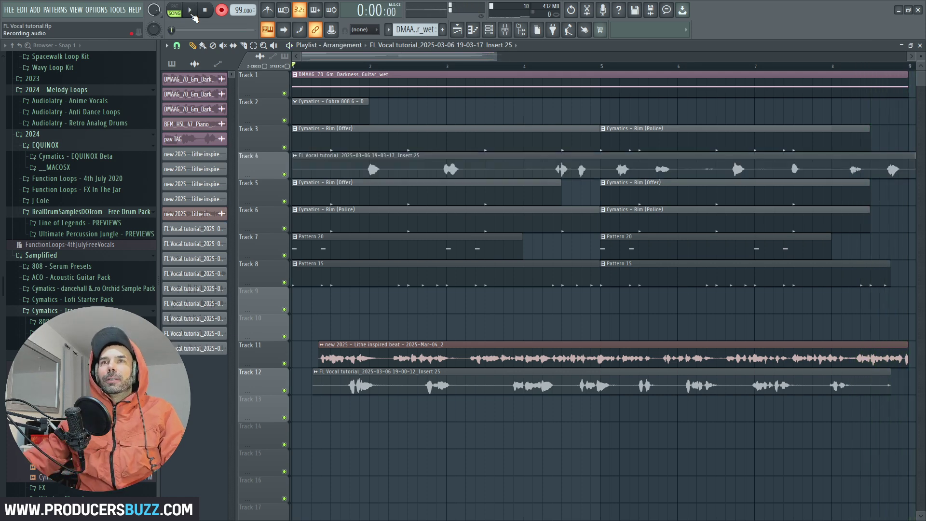
left_click(402, 174)
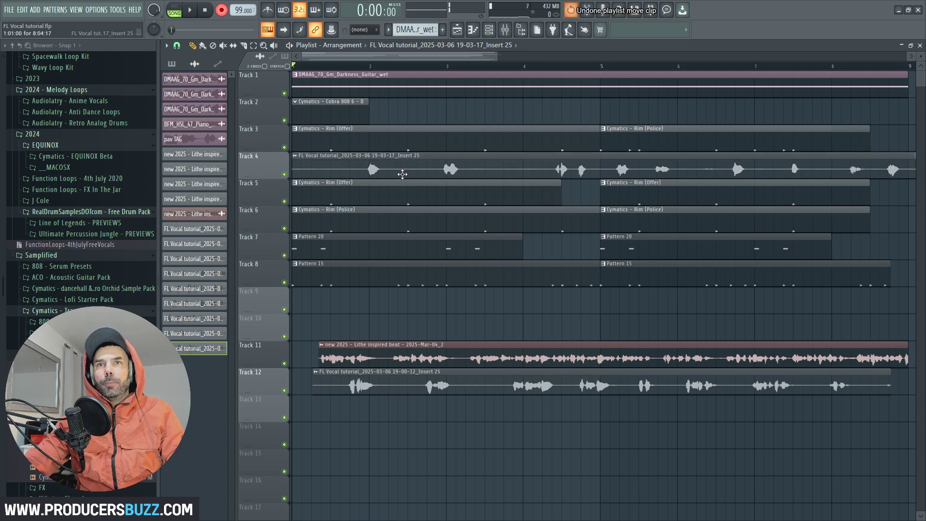
left_click(176, 46)
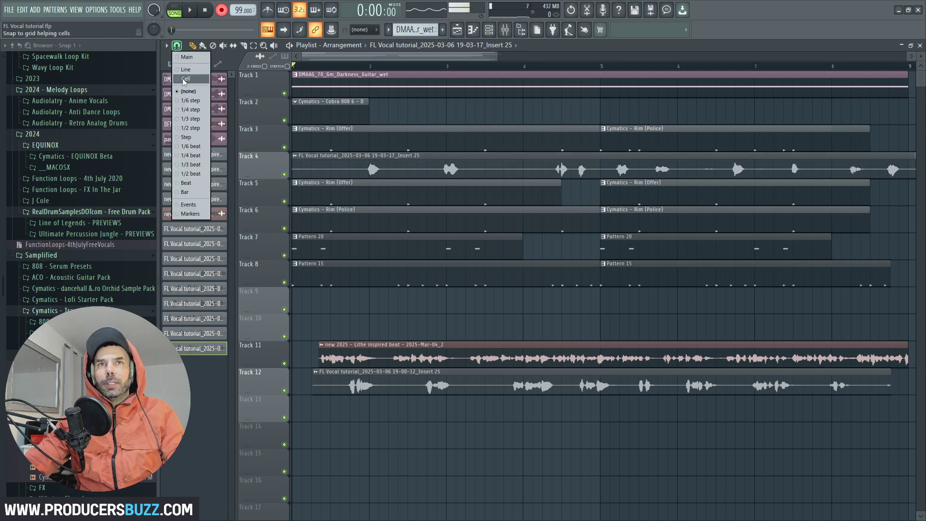
left_click(184, 80)
left_click_drag(417, 169, 386, 420)
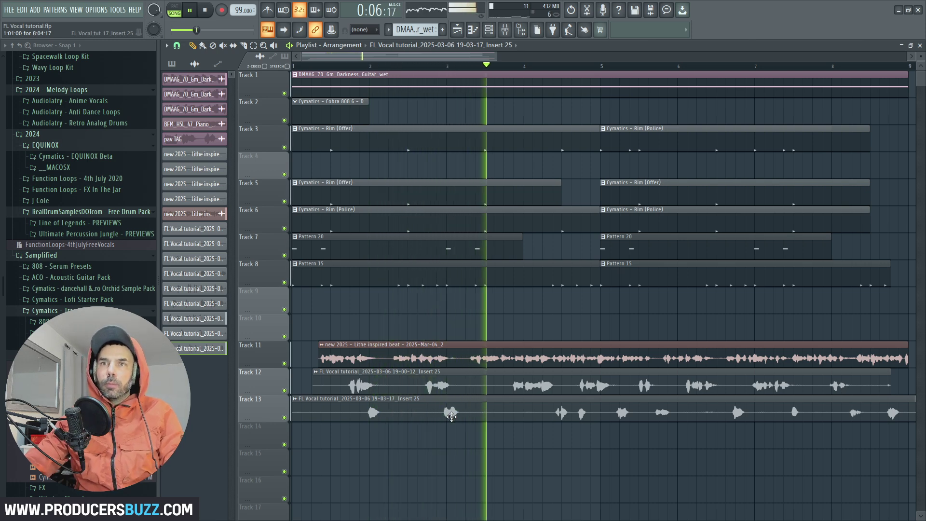
Step: Set snapping to (none) and nudge the Track 13 ad-lib clip slightly later to fix its timing
key("space")
left_click(176, 45)
left_click(190, 91)
left_click_drag(411, 414, 413, 415)
key("space")
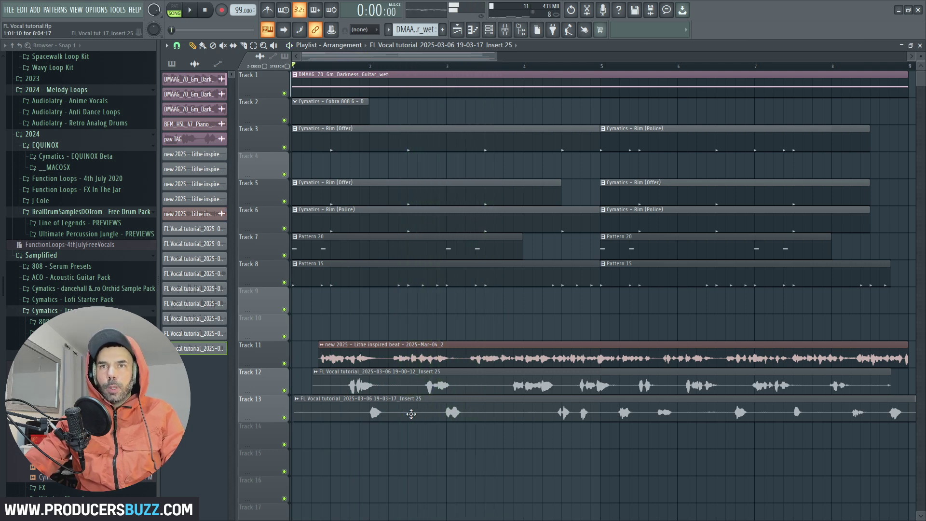
Step: Route the Track 13 ad-lib clip to mixer track 8, AD LIBS, and open that mixer track
key("space")
double_click(547, 417)
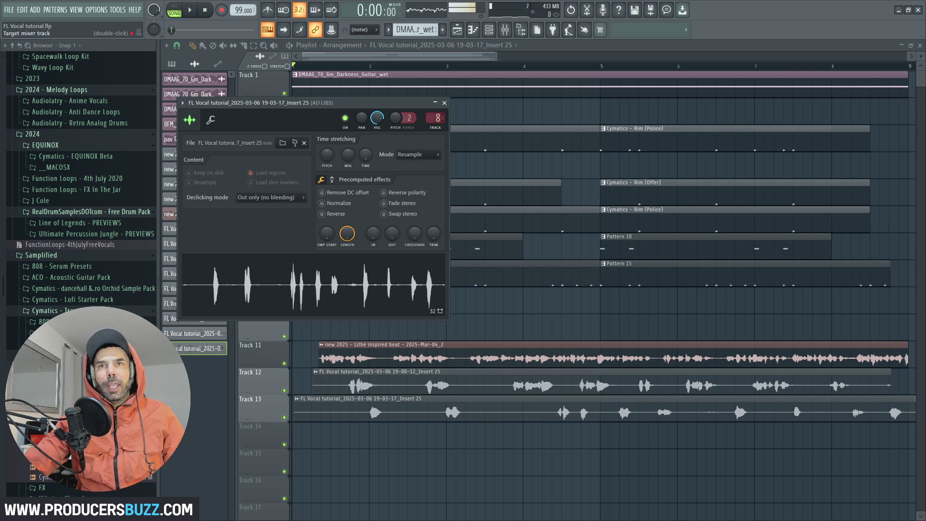
double_click(438, 118)
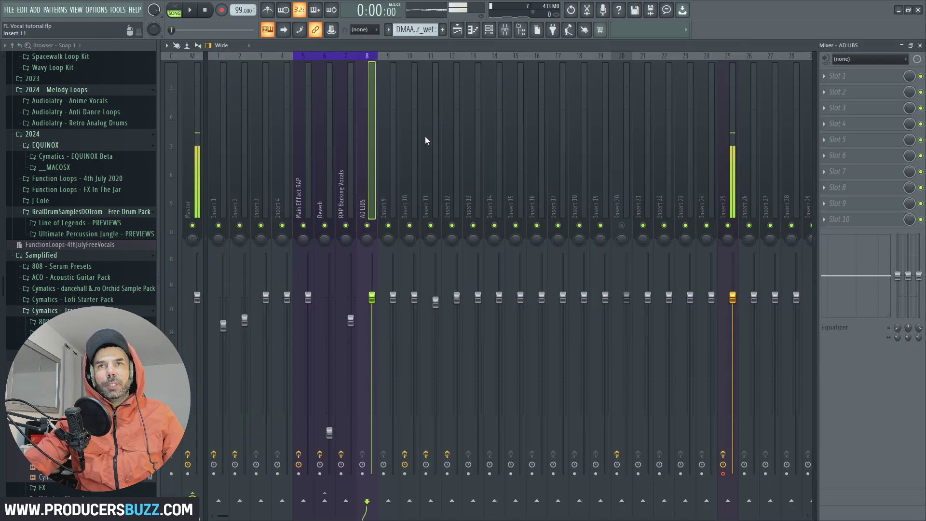
Step: Add Fruity parametric EQ to the first slot of AD LIBS and cut the 90, 250, 500 and 1500 Hz bands
left_click(831, 79)
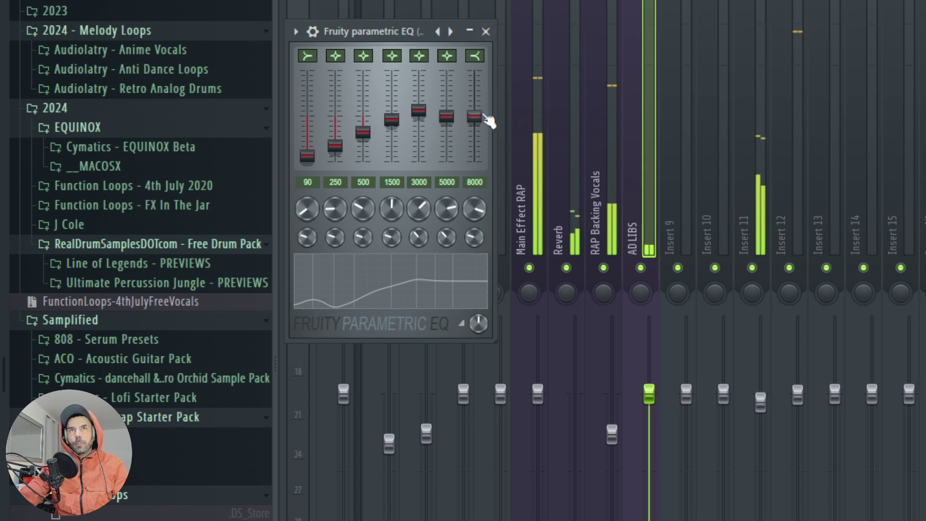
left_click_drag(364, 131, 308, 148)
left_click_drag(392, 119, 418, 115)
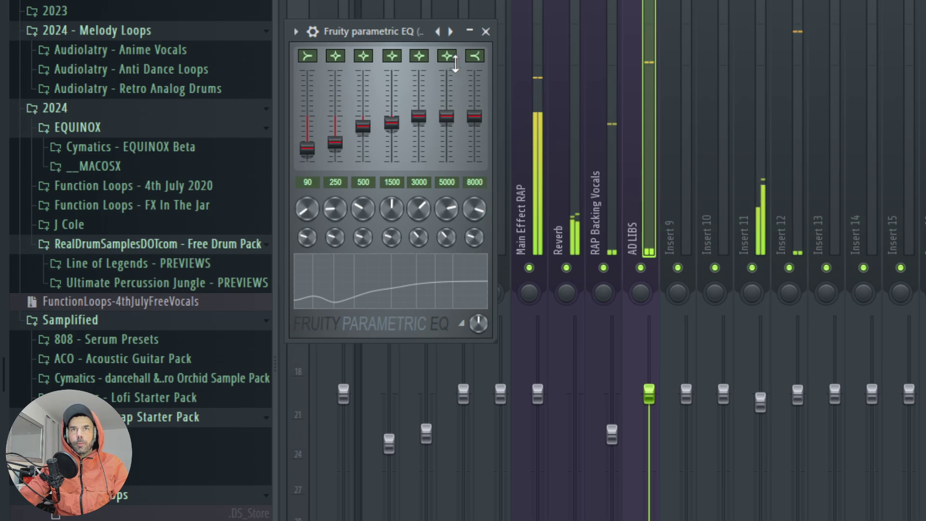
left_click(486, 32)
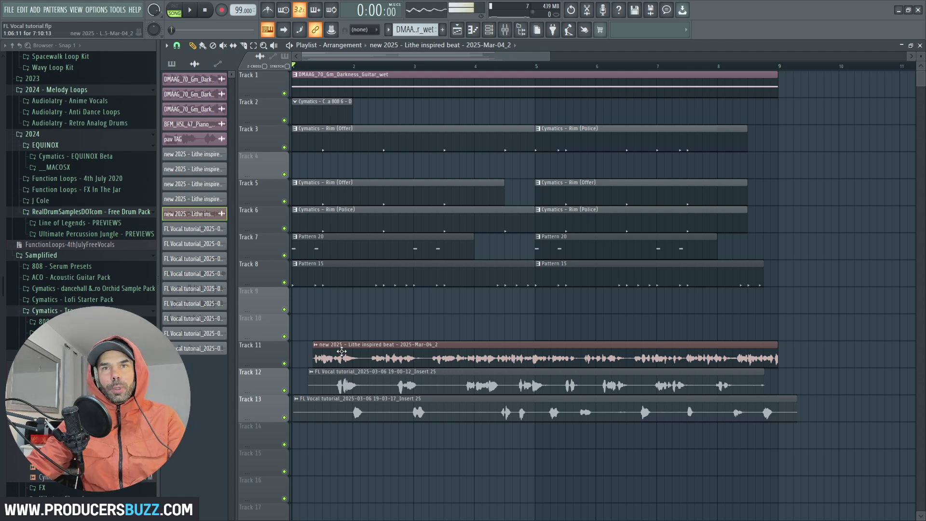
Step: Duplicate the lead vocal clip from Track 11 onto Track 10 and align its start with the original
left_click_drag(355, 356, 354, 325)
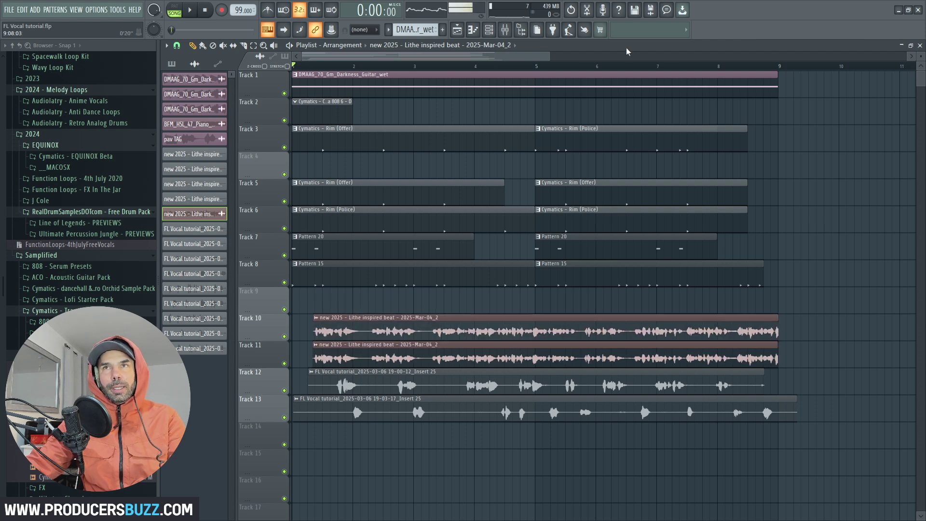
left_click_drag(550, 54, 342, 55)
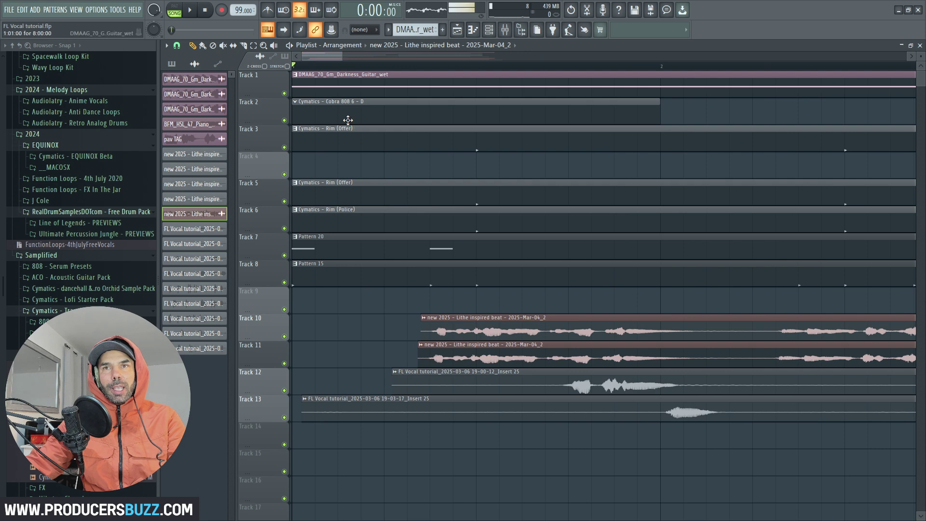
left_click_drag(492, 328, 488, 328)
Step: Mute Track 1 and listen to the doubled lead vocal
left_click(284, 93)
key("space")
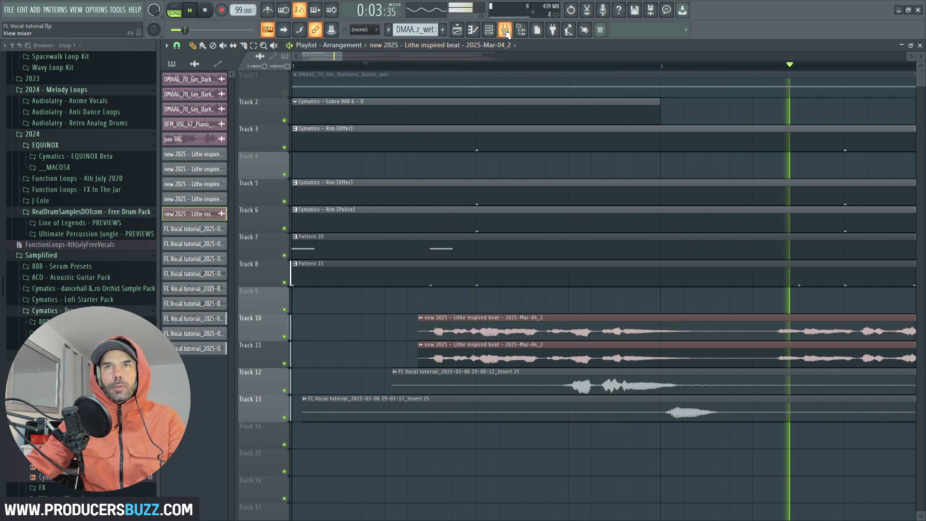
left_click_drag(342, 56, 500, 56)
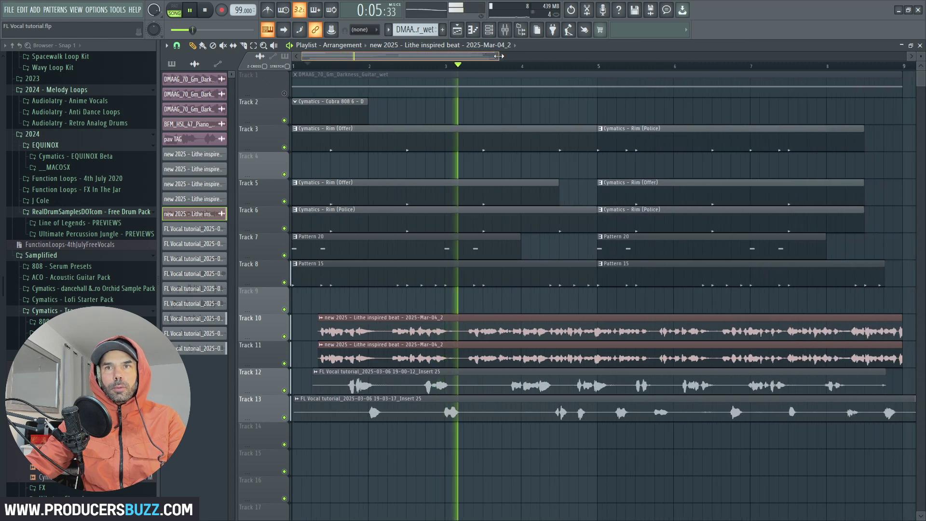
key("space")
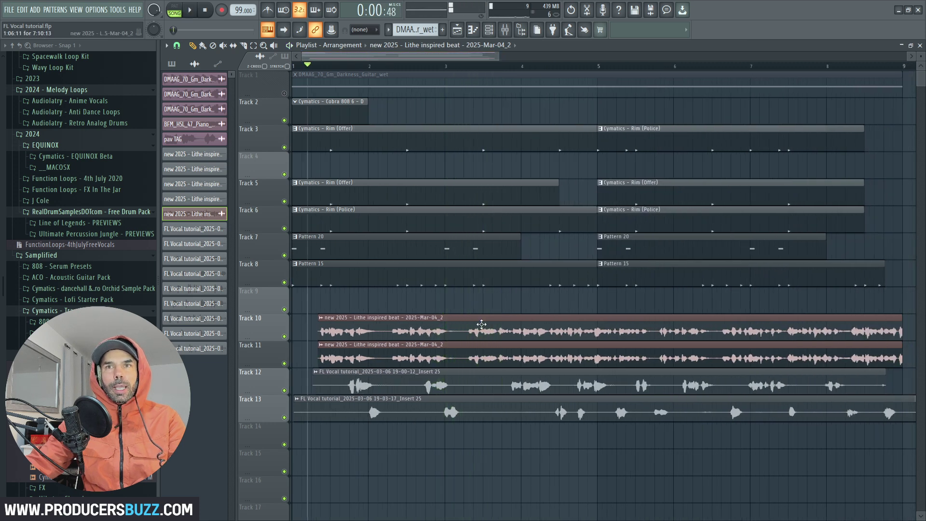
Step: Open the Track 10 clip's mixer track, Main Effect RAP, and lower its volume to -1.0 dB
double_click(478, 332)
double_click(458, 144)
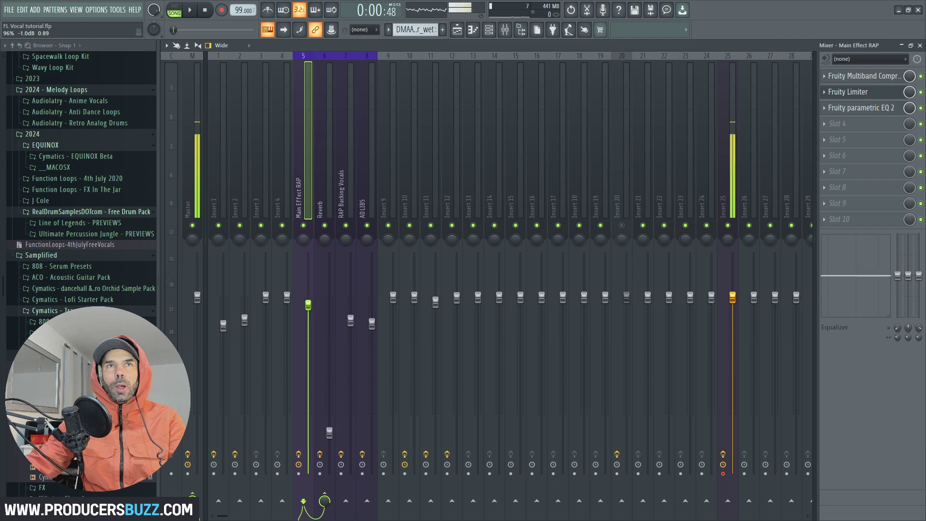
left_click(920, 45)
Step: Play the full arrangement through with Track 1 unmuted, and stop playback at the end
left_click(189, 9)
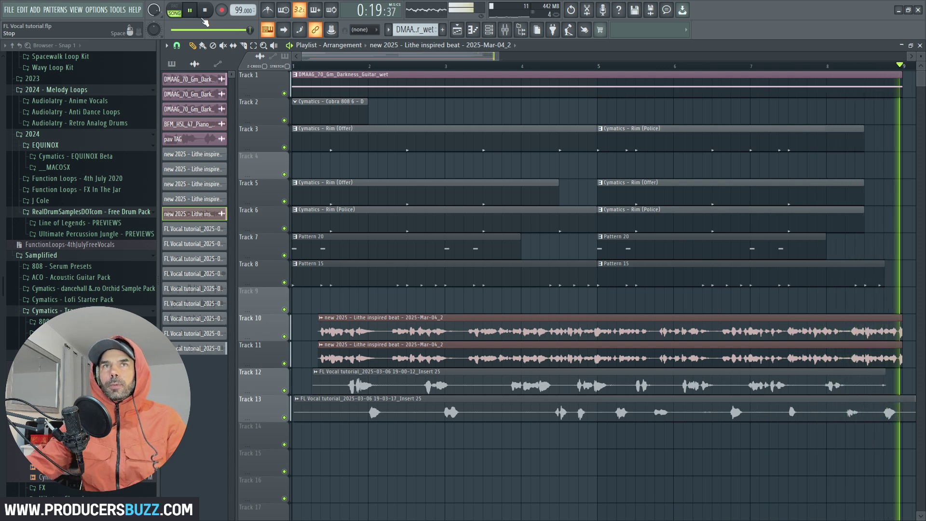
left_click(205, 14)
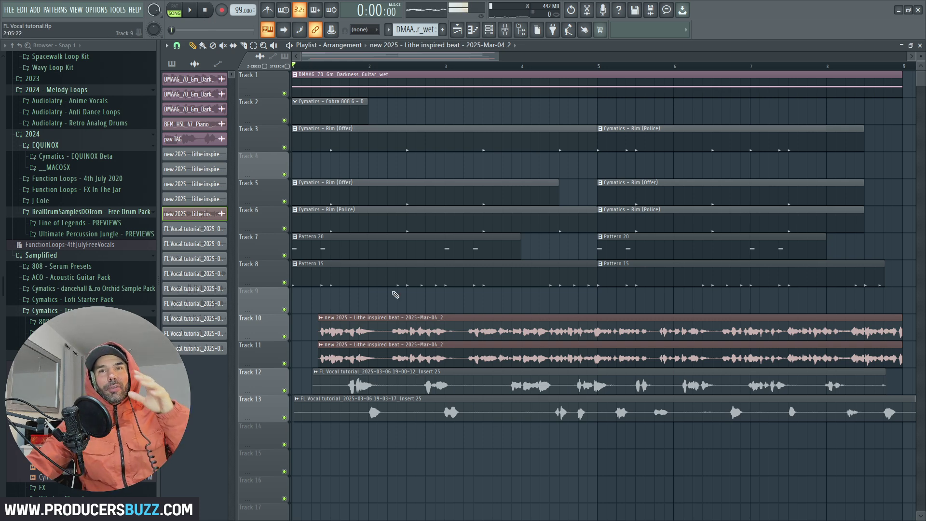
Step: Add Fruity Reeverb 2 to slot 3 of the Track 13 clip's AD LIBS mixer track and set its mix level to 50%
double_click(424, 403)
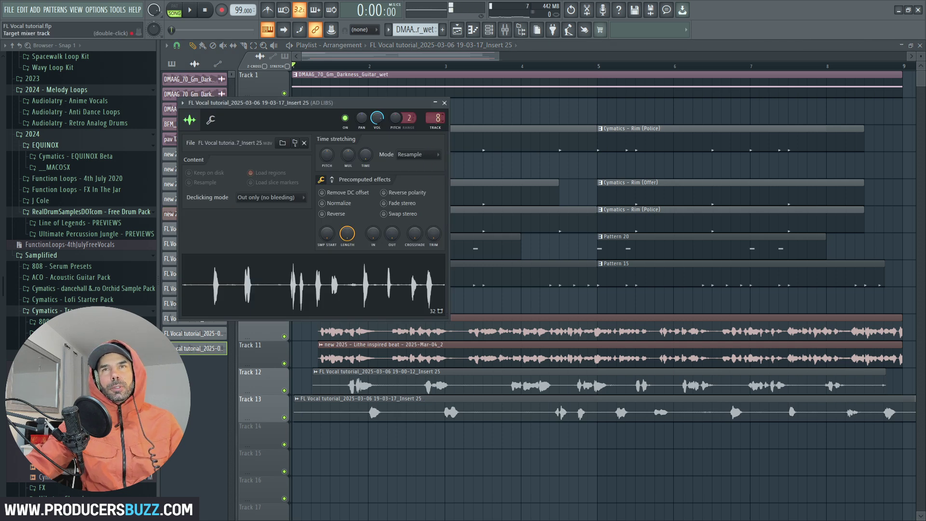
double_click(436, 120)
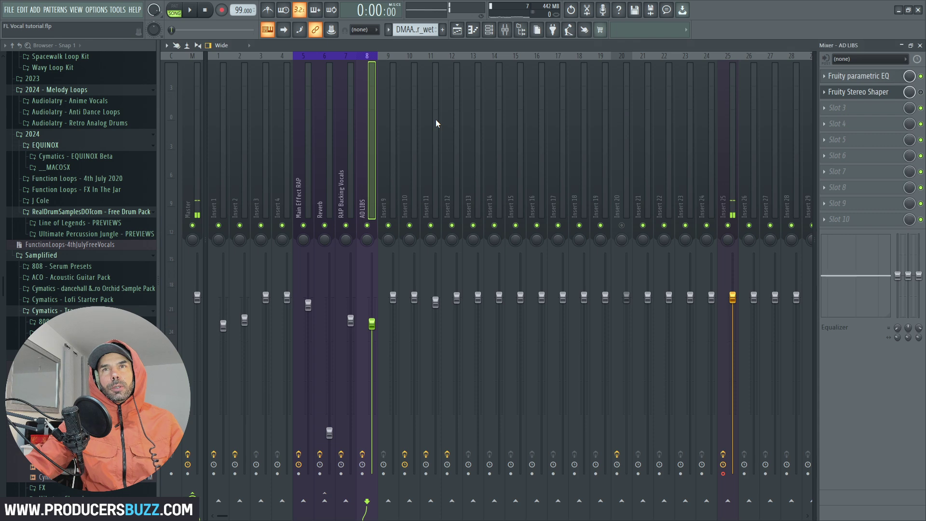
left_click(833, 111)
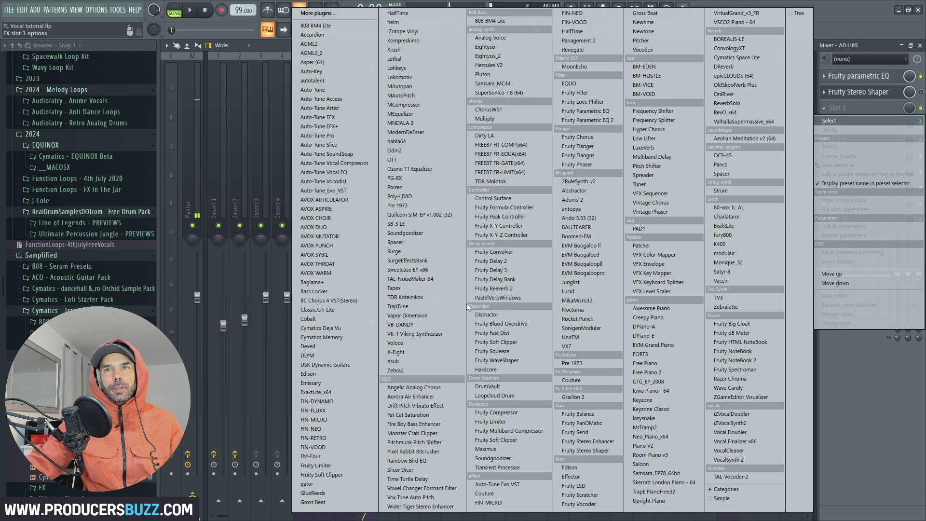
left_click(516, 288)
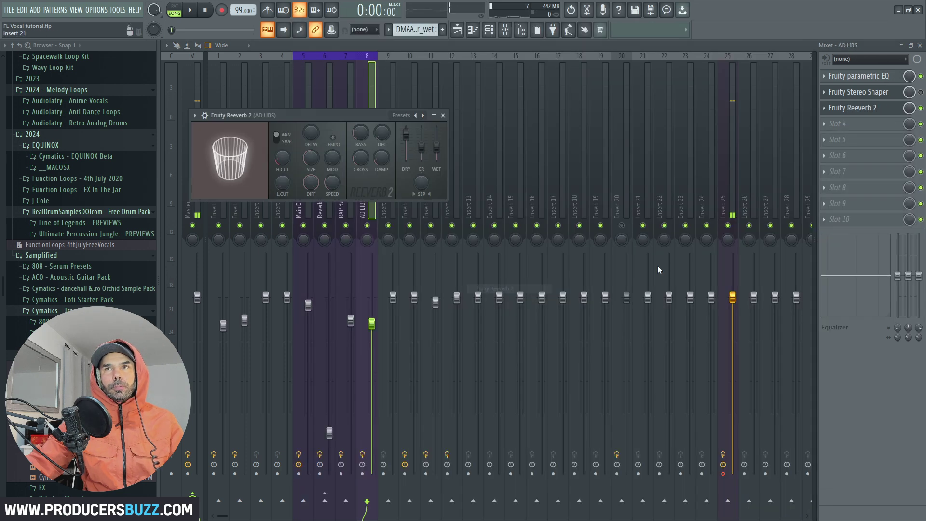
left_click_drag(391, 126, 447, 147)
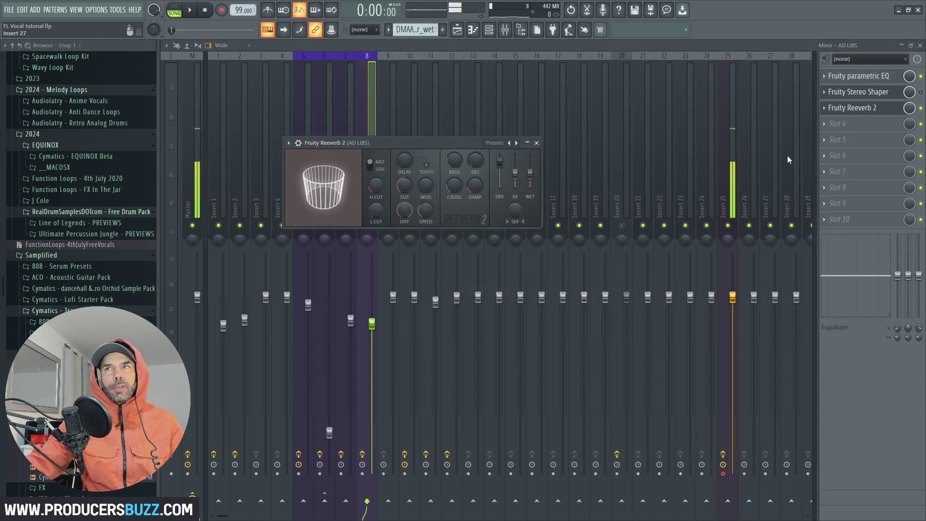
left_click_drag(906, 112, 906, 118)
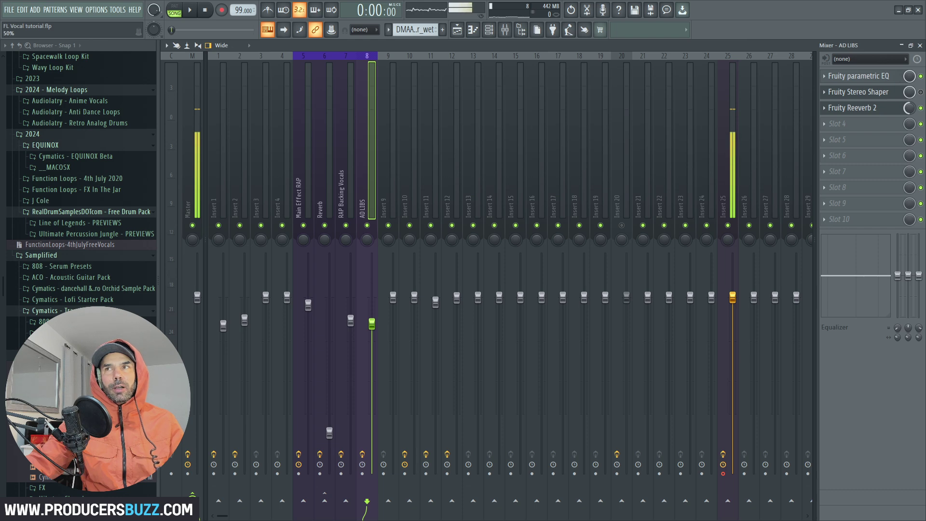
left_click(921, 45)
Step: Play the arrangement to hear the ad-libs with reverb, close the open plugin and clip windows, and stop playback near the end
key("space")
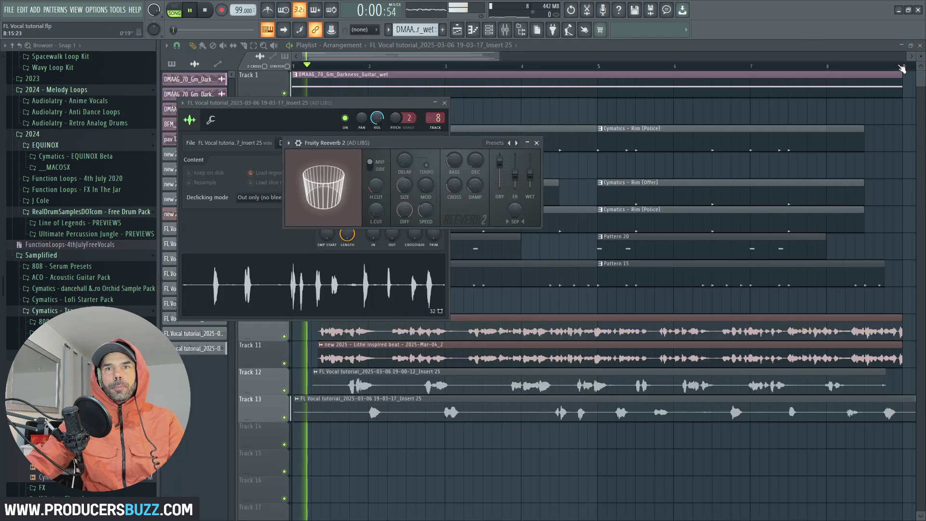
left_click(537, 143)
left_click(444, 103)
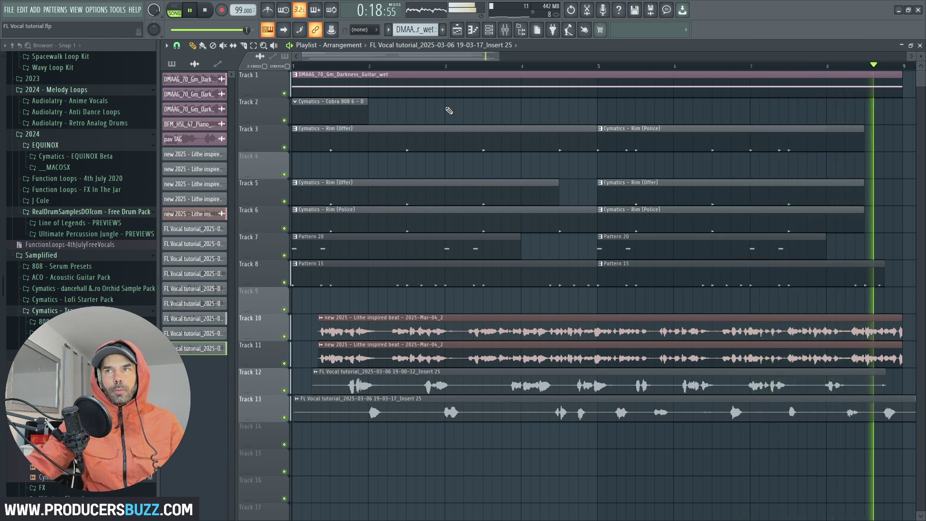
left_click(206, 10)
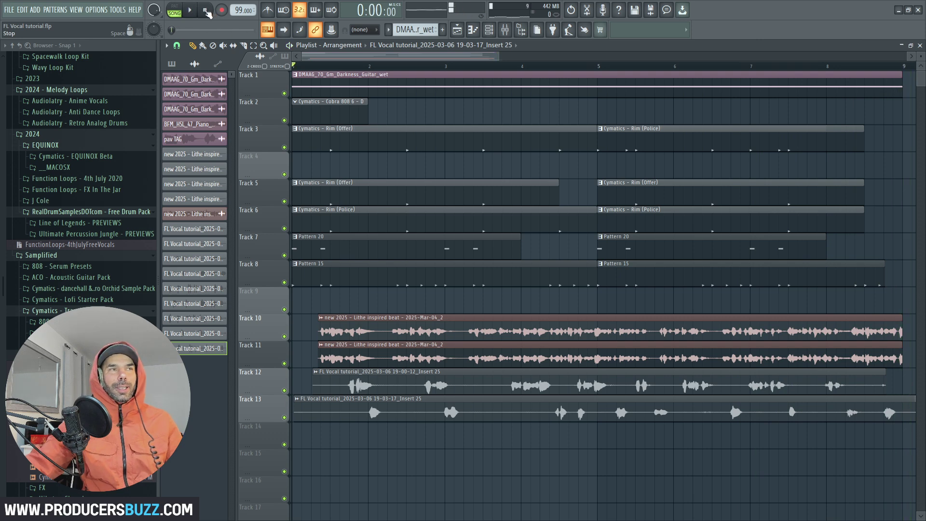